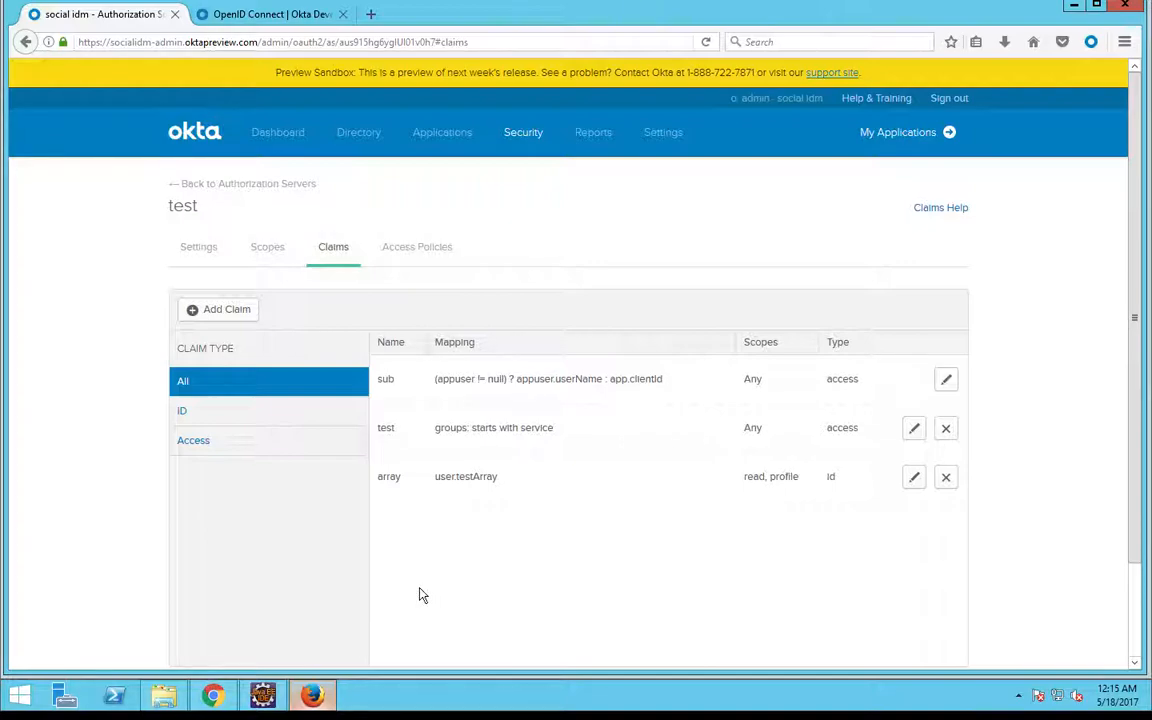
Step: Open the Okta user profile in the Profile Editor and locate the custom testArray attribute
mouse_move(358, 134)
click(381, 233)
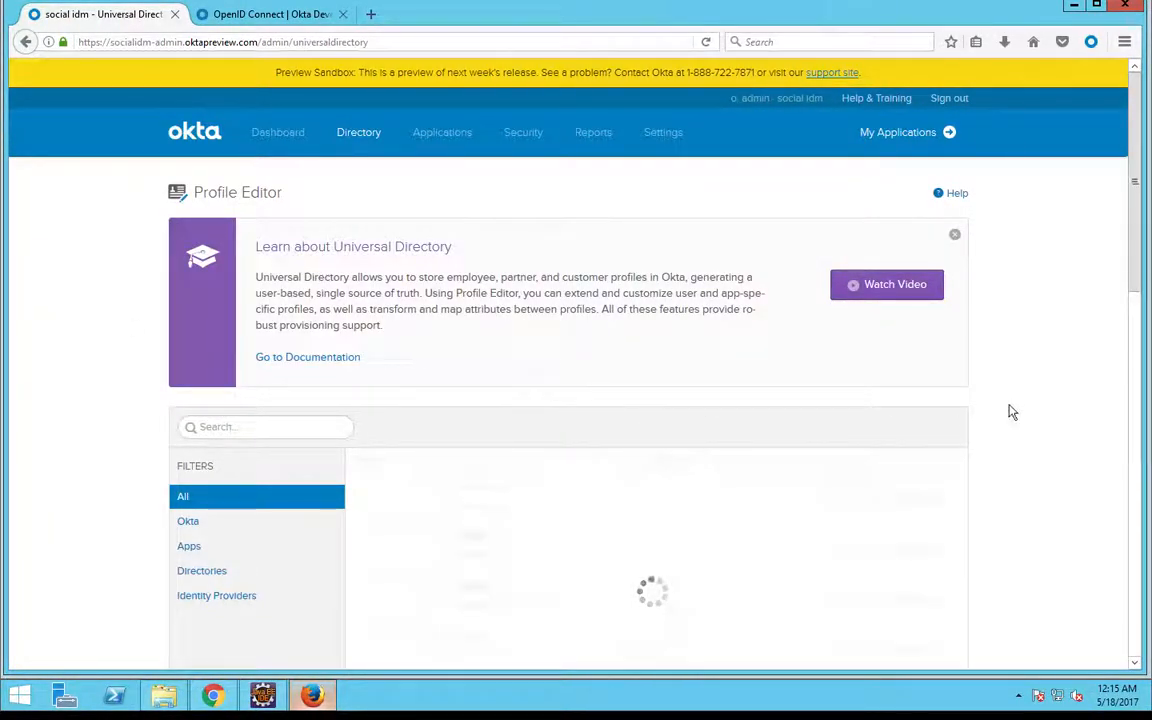
scroll(1134, 236, down, 4)
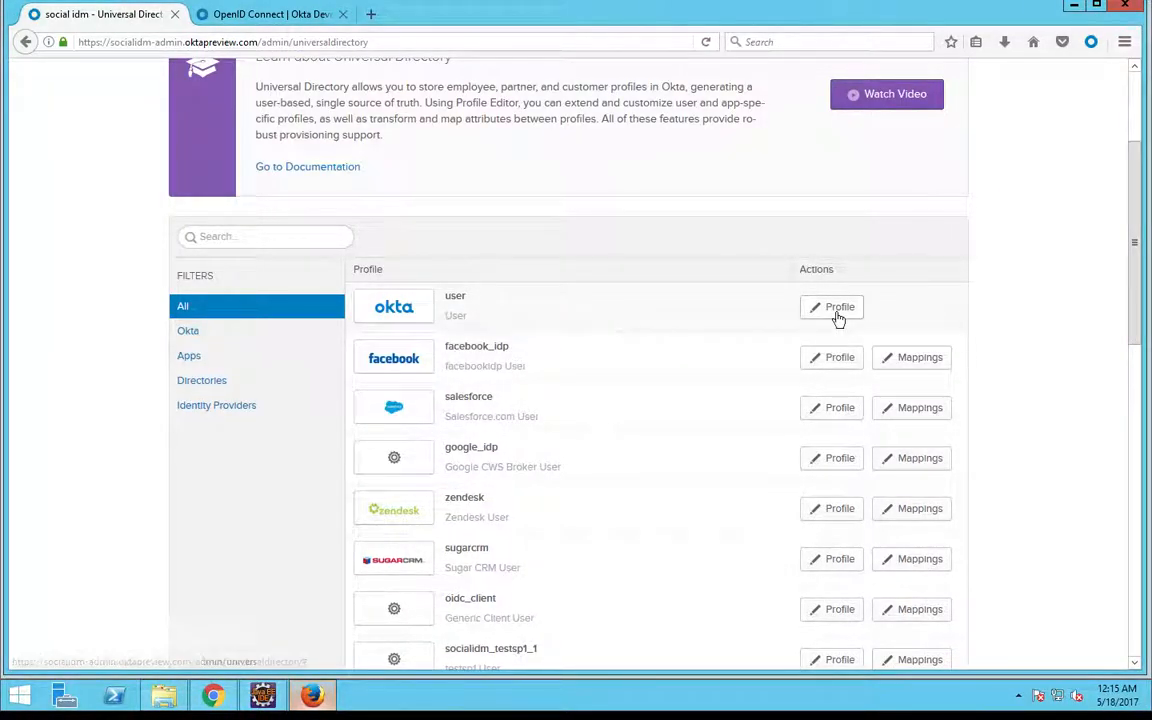
click(838, 310)
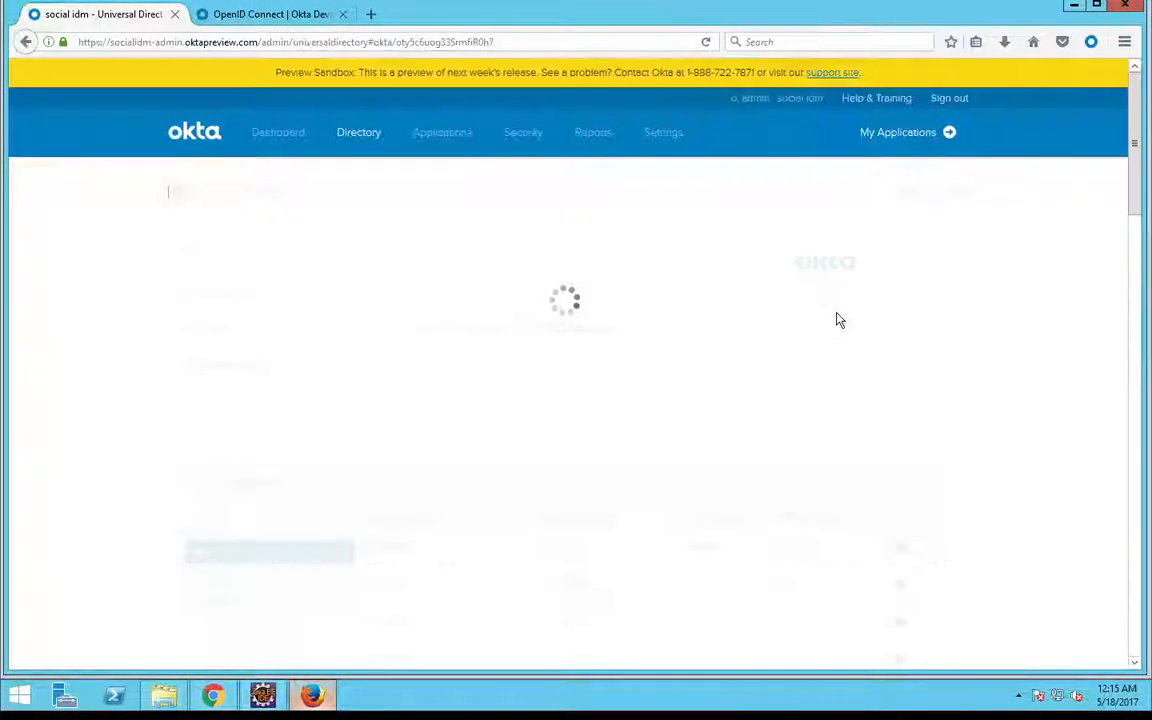
drag(1143, 231, 1144, 631)
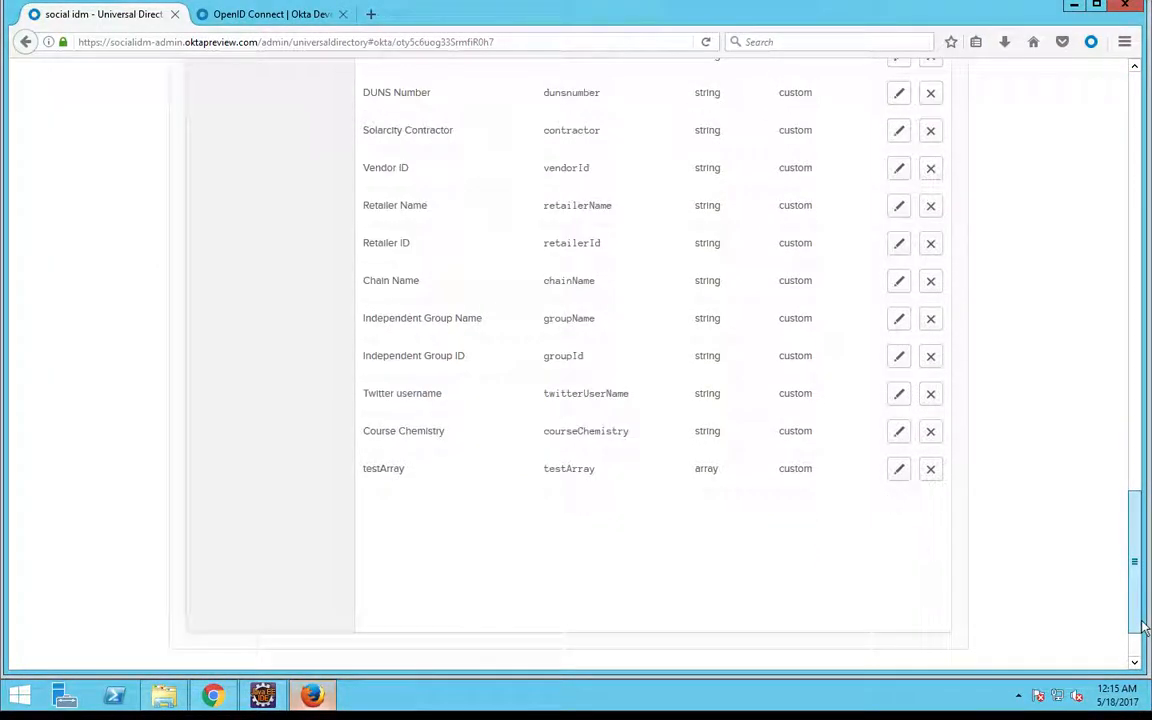
drag(378, 468, 442, 470)
click(789, 466)
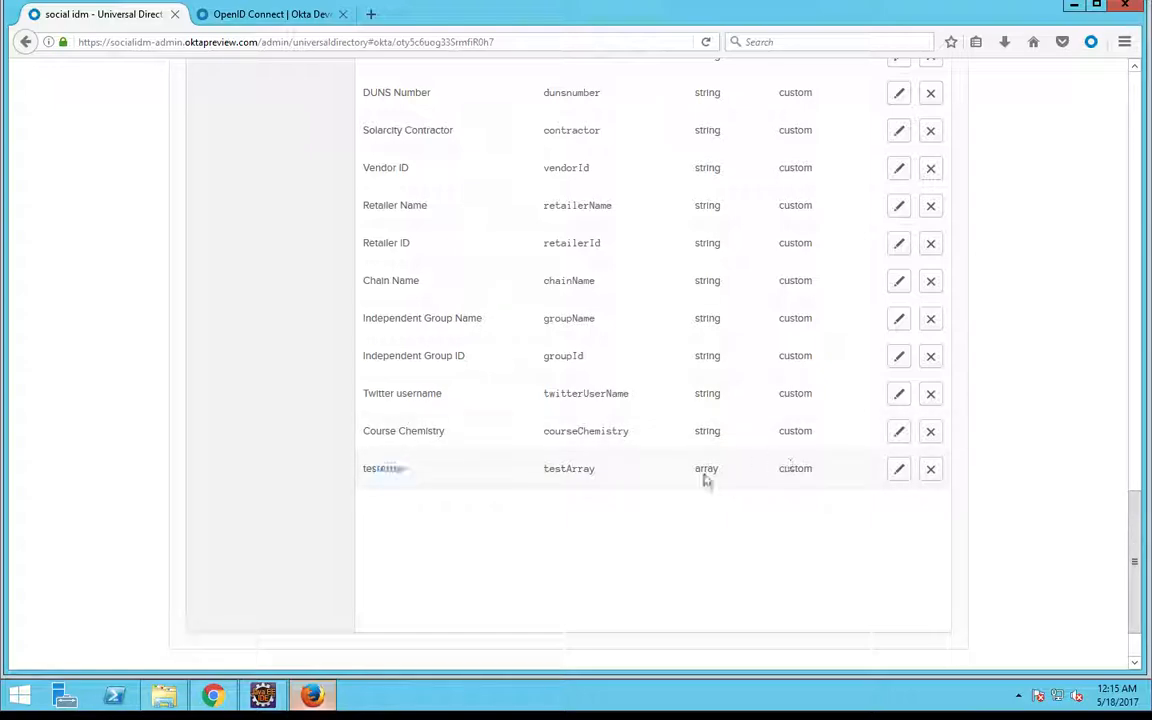
Step: Inspect the testArray attribute's definition and user permission options, and close it without saving
click(899, 470)
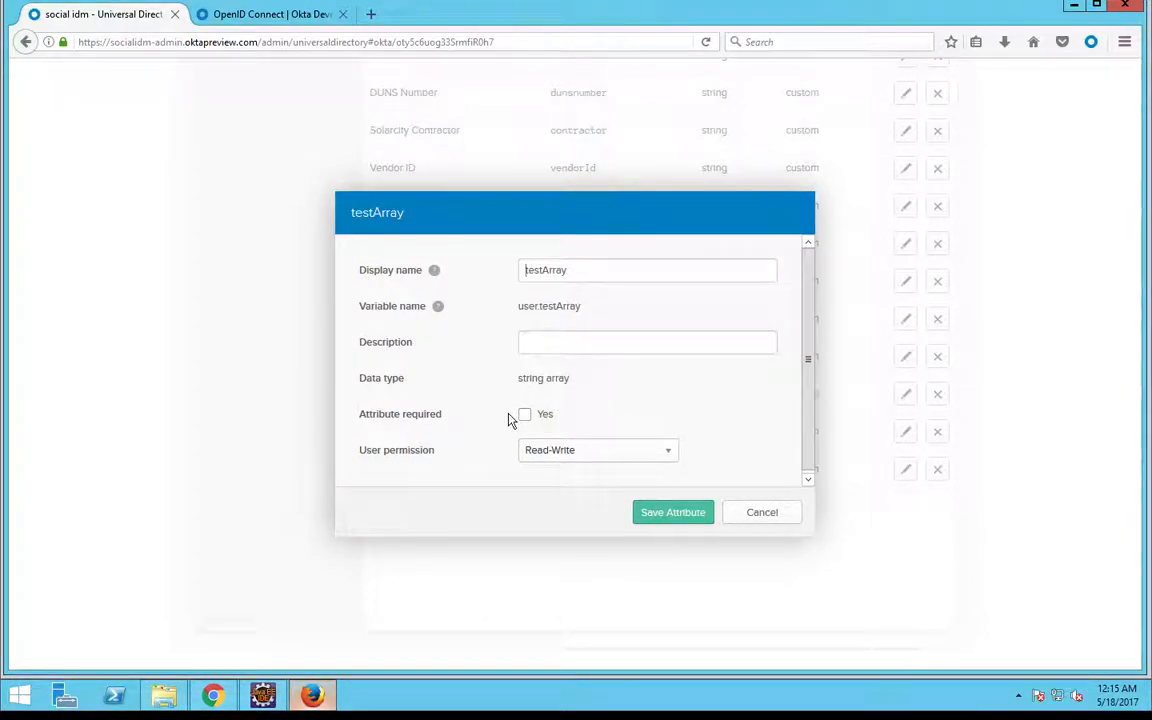
click(571, 452)
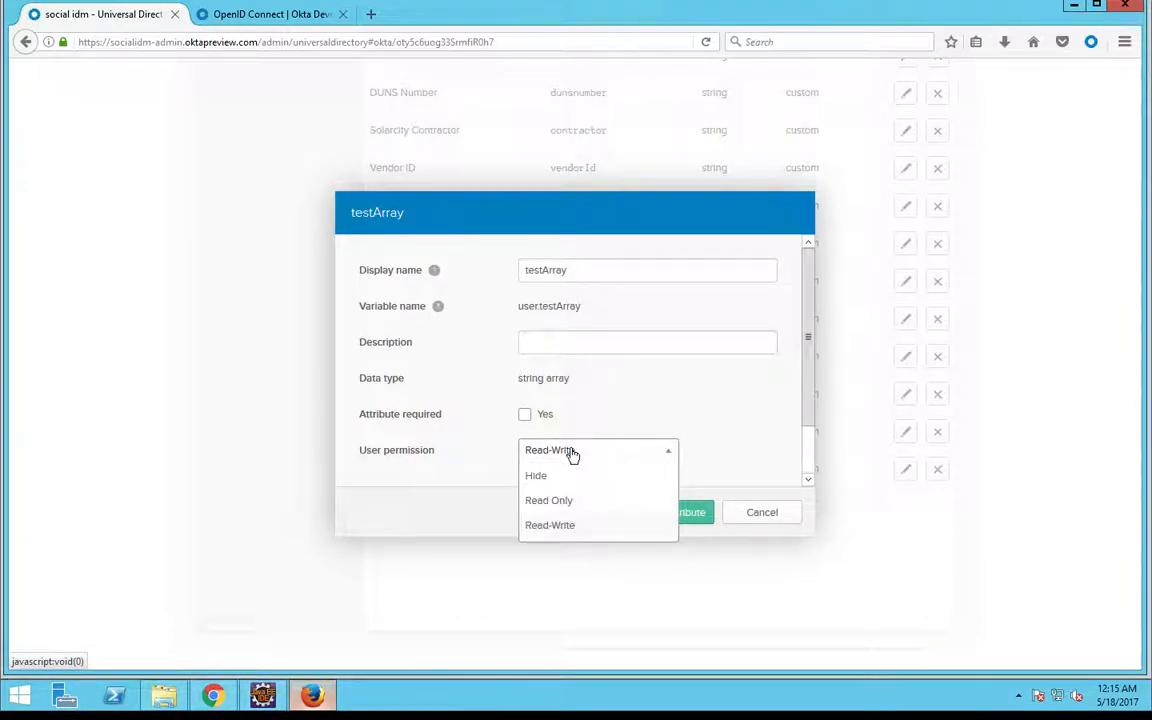
click(622, 429)
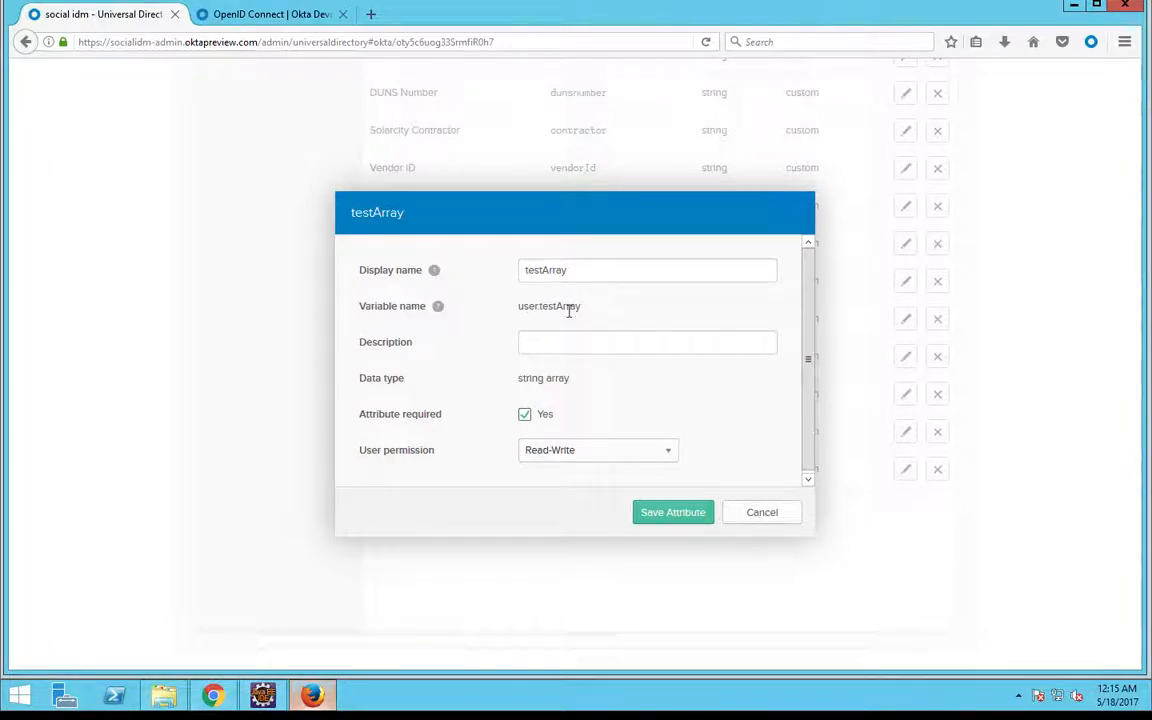
click(746, 513)
Step: Search the people directory for "retailer" and open the matching admin user's profile attributes
drag(1136, 551, 992, 99)
mouse_move(359, 148)
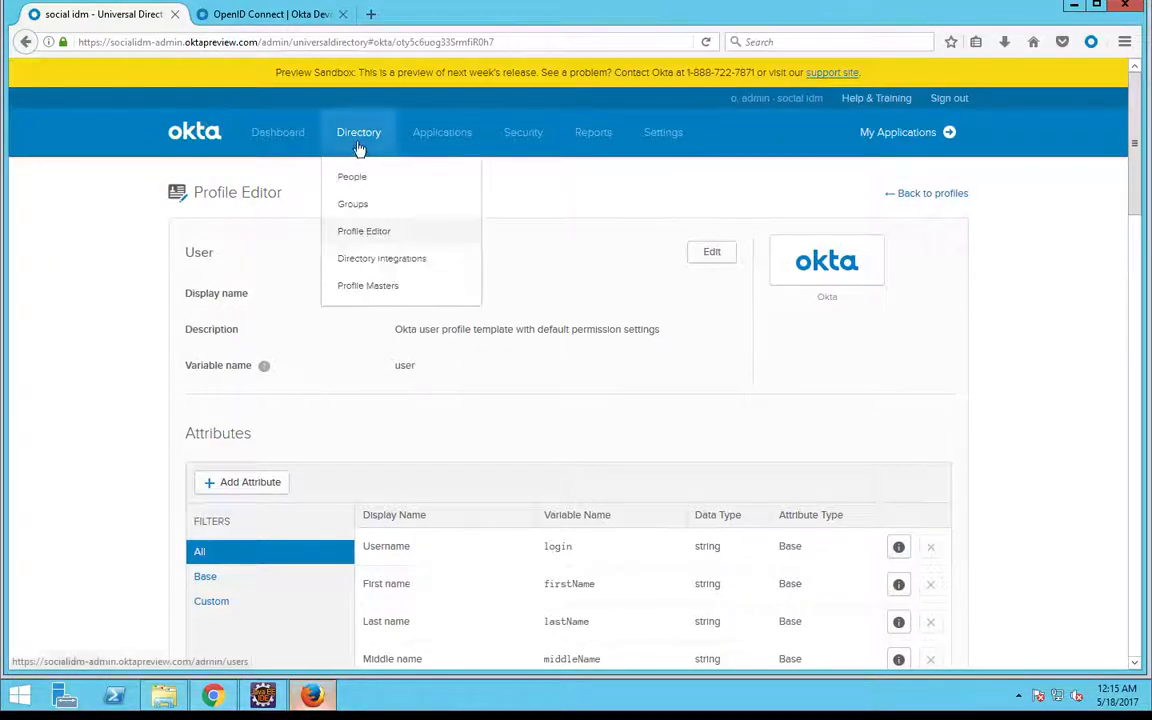
click(360, 178)
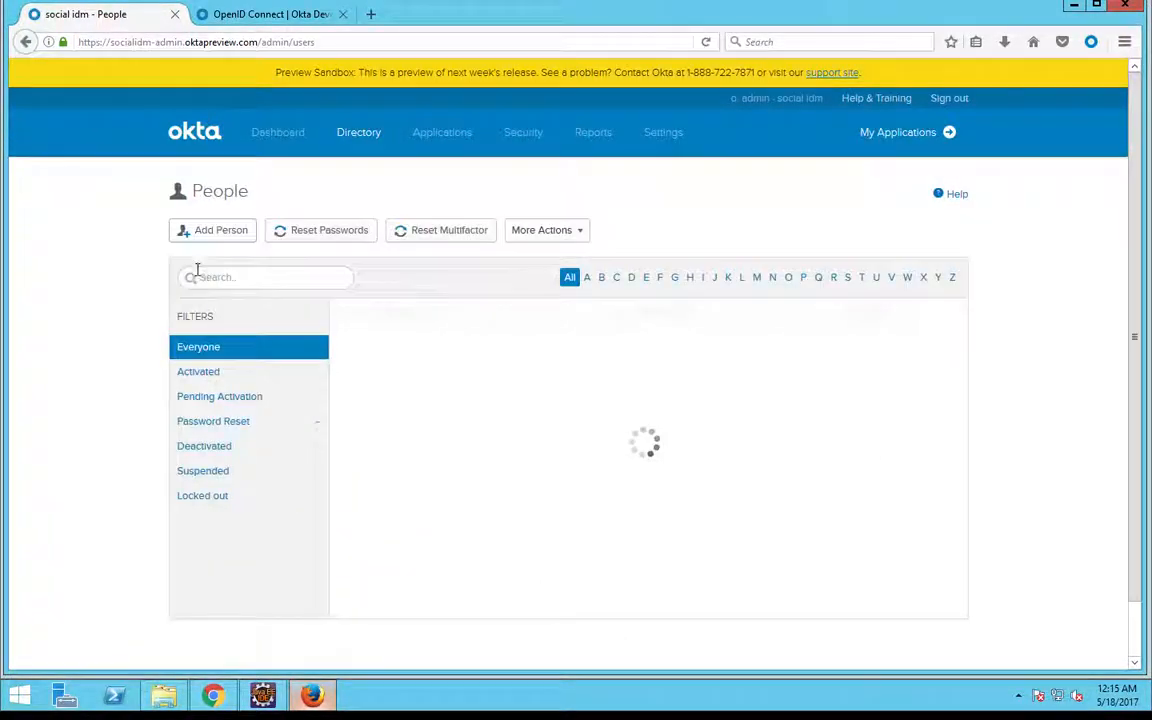
click(207, 277)
text(retailer)
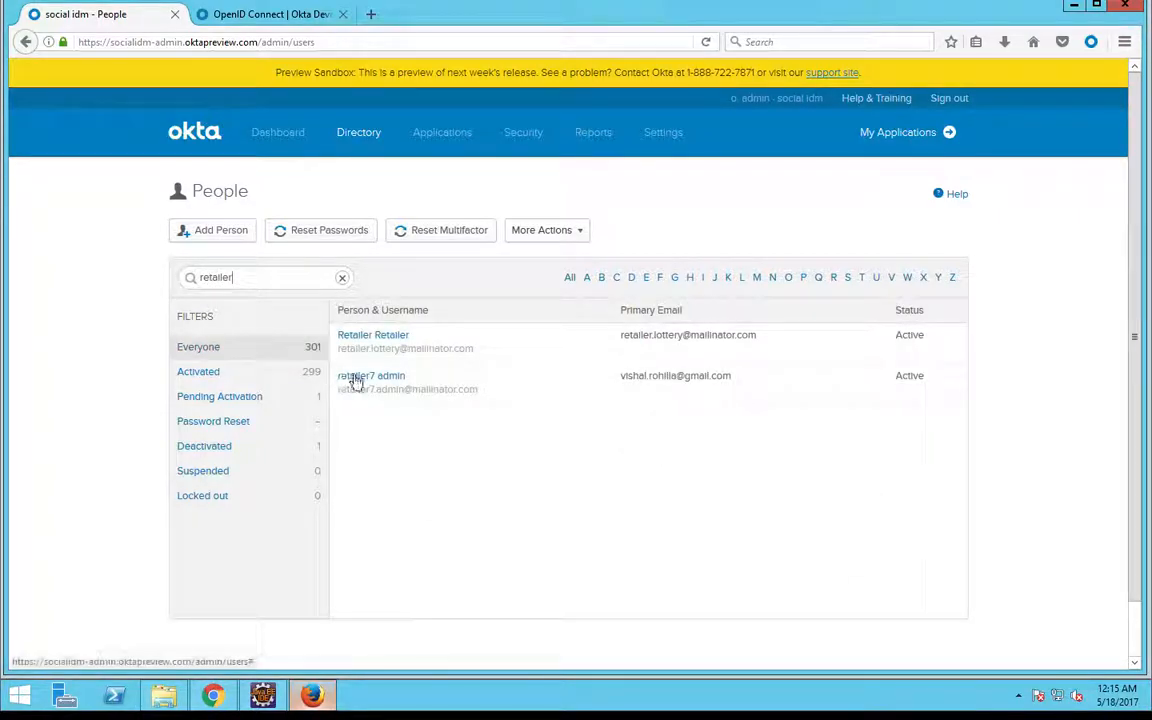
click(358, 378)
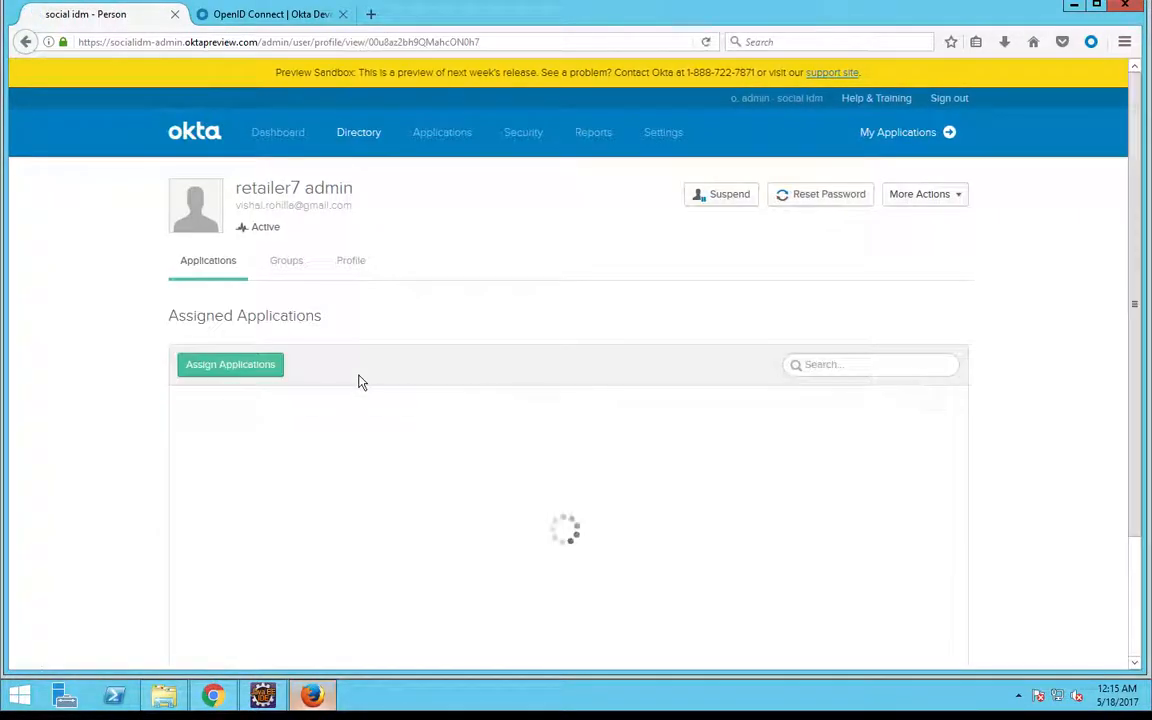
click(348, 260)
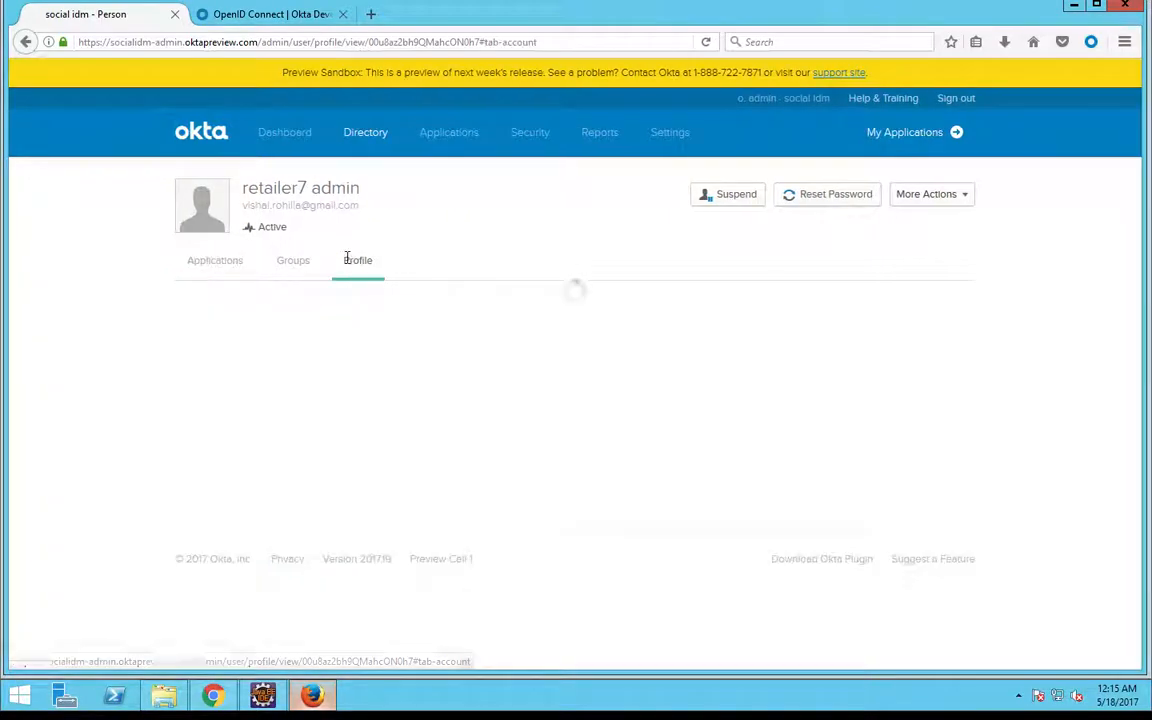
Step: Examine the license and identifier values stored in the user's testArray attribute
scroll(1121, 576, down, 15)
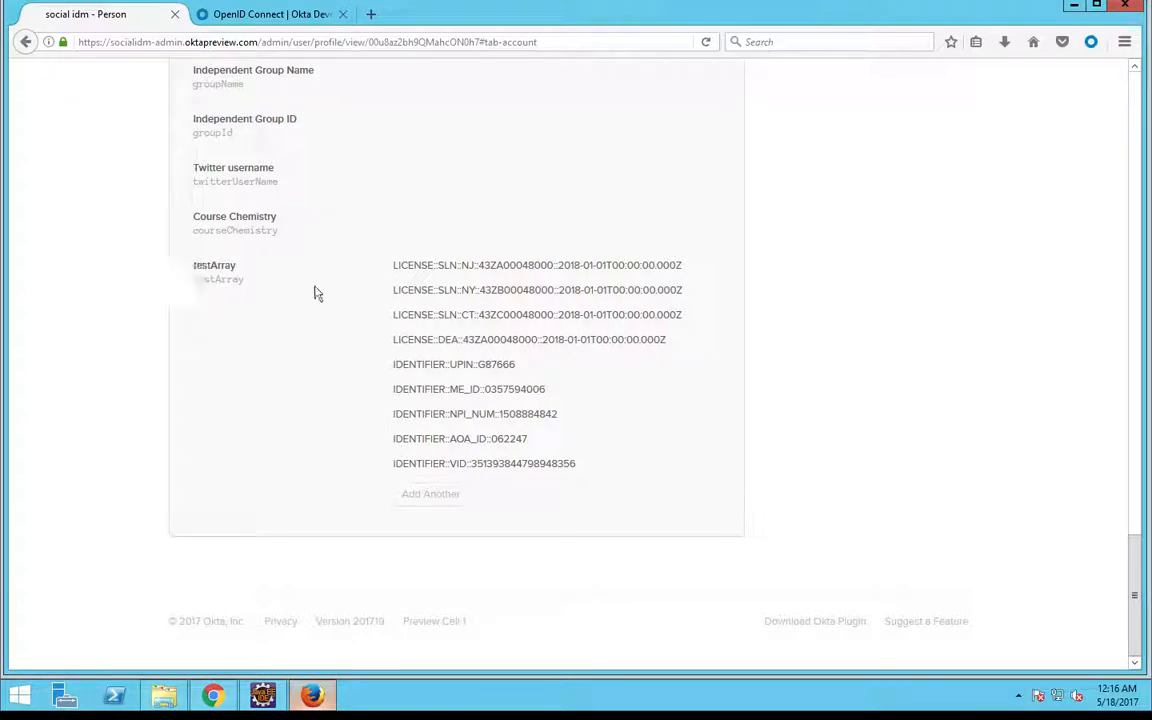
drag(497, 389, 597, 409)
click(557, 373)
double_click(467, 264)
drag(510, 266, 577, 266)
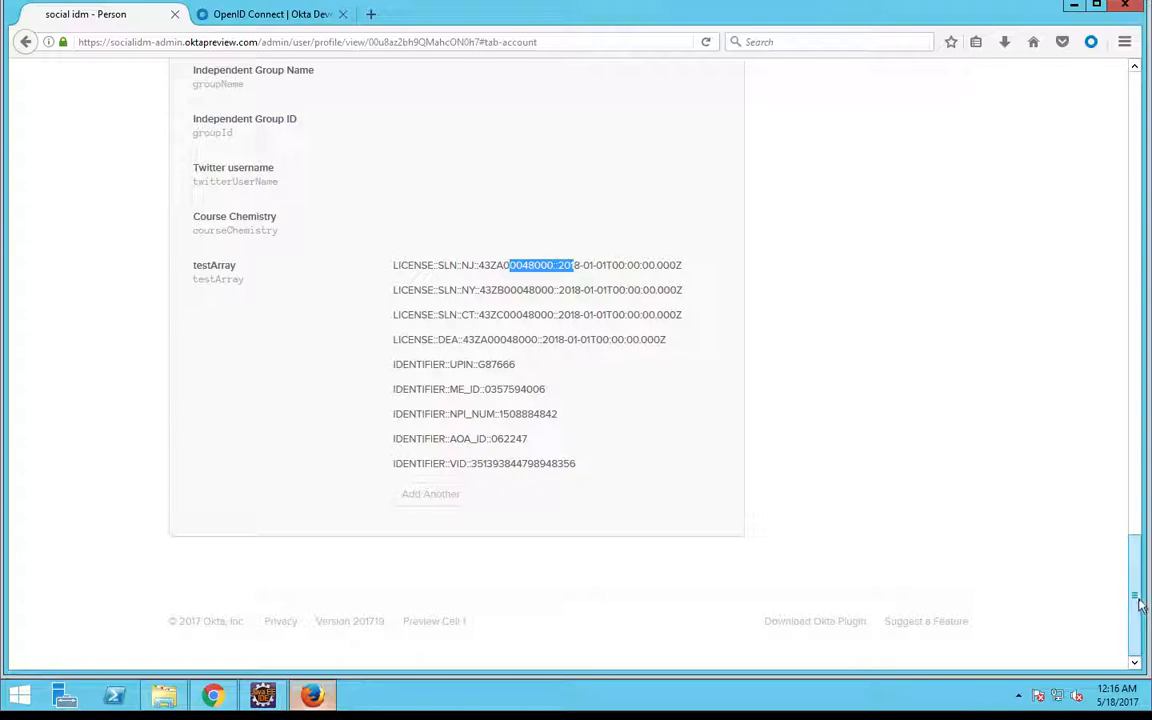
drag(1136, 549, 1131, 139)
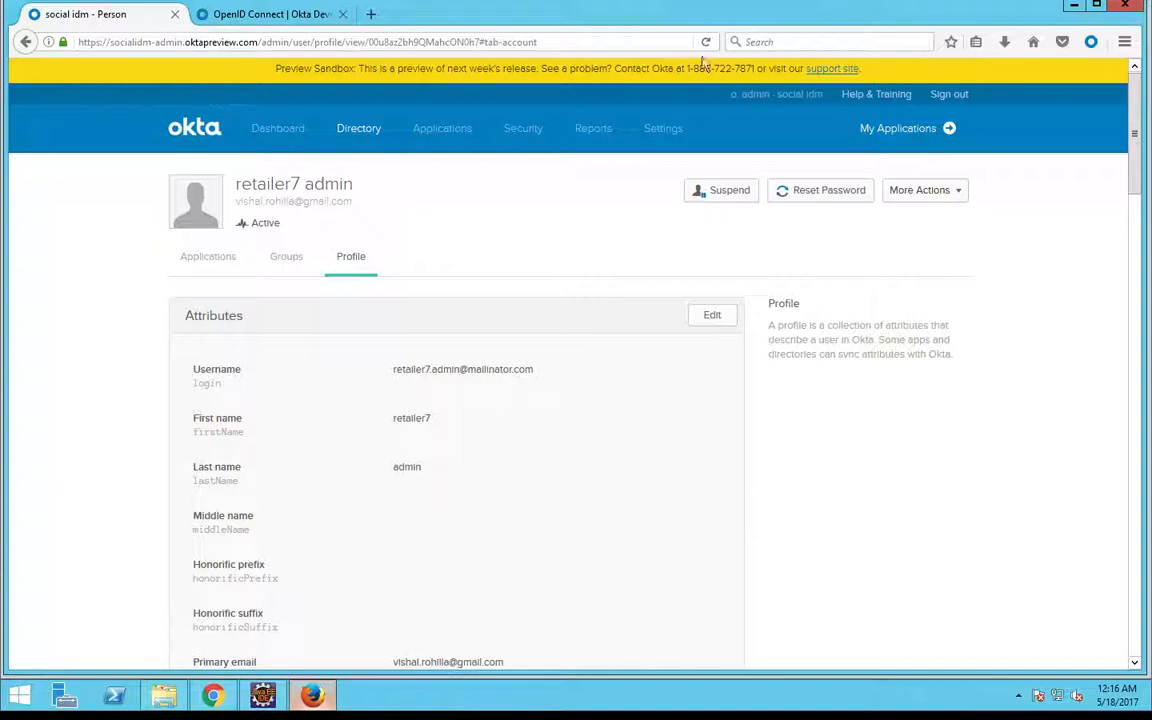
Step: Switch to Chrome and start the Get Access token test in the OAuth2.0 test client
click(218, 696)
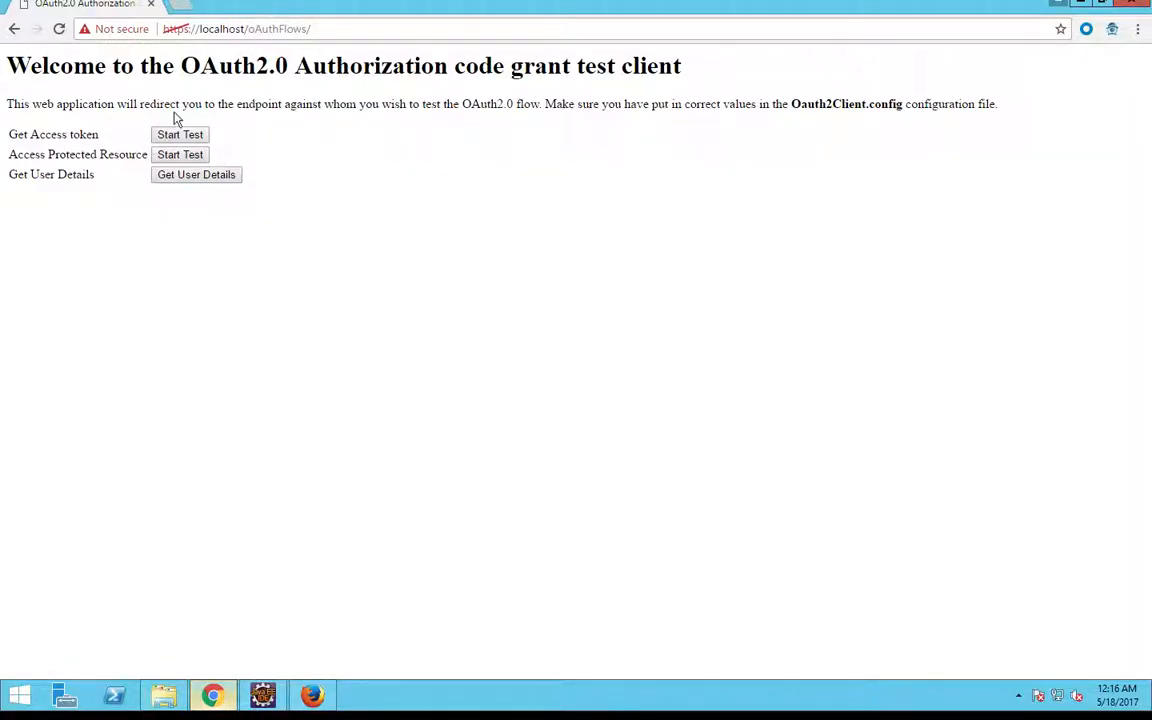
click(180, 137)
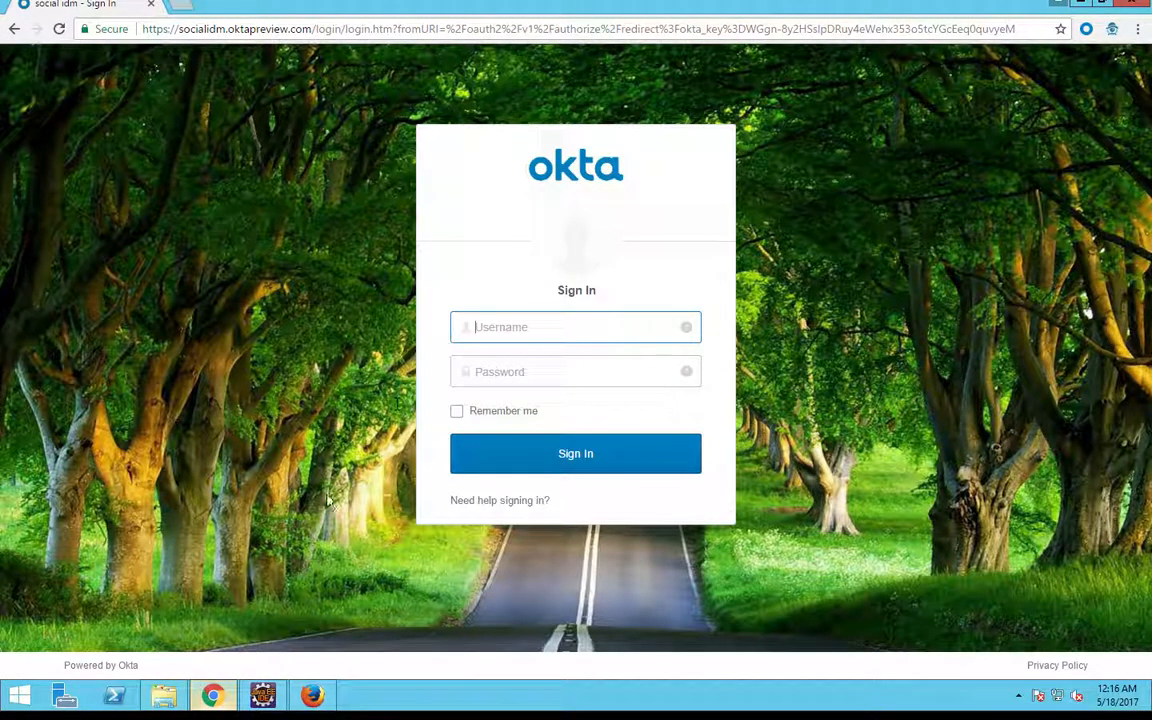
Step: Switch to Firefox and copy the username from the retailer admin user's profile
click(312, 695)
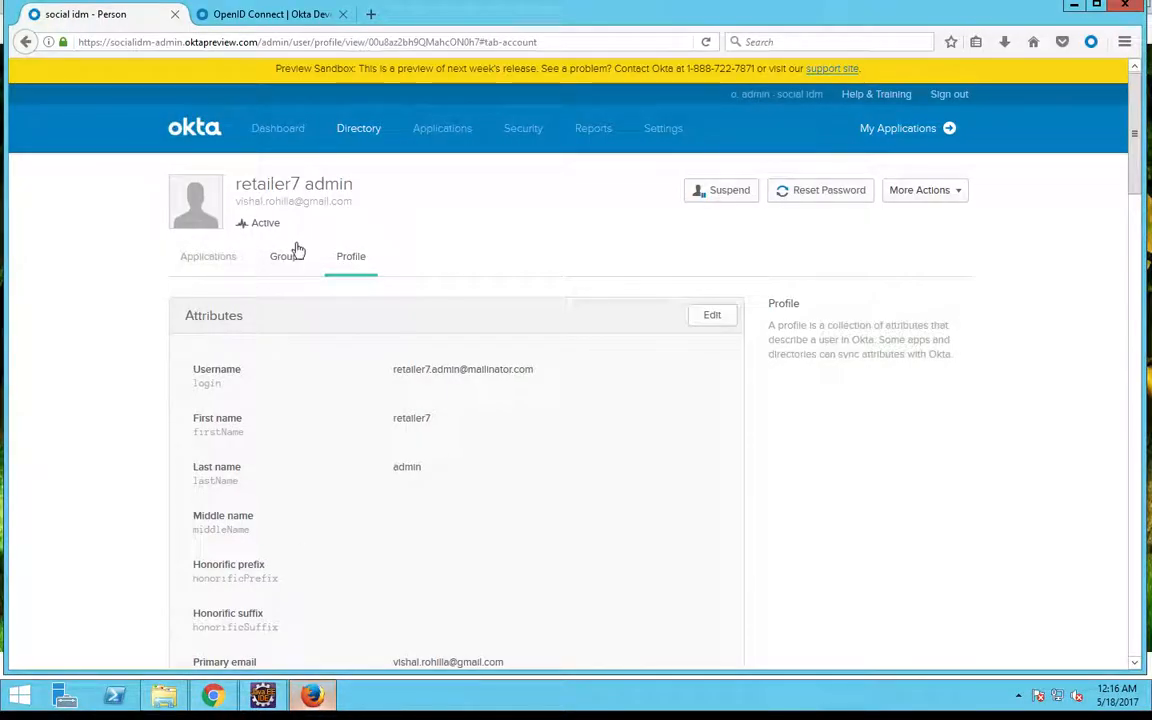
drag(540, 375, 391, 369)
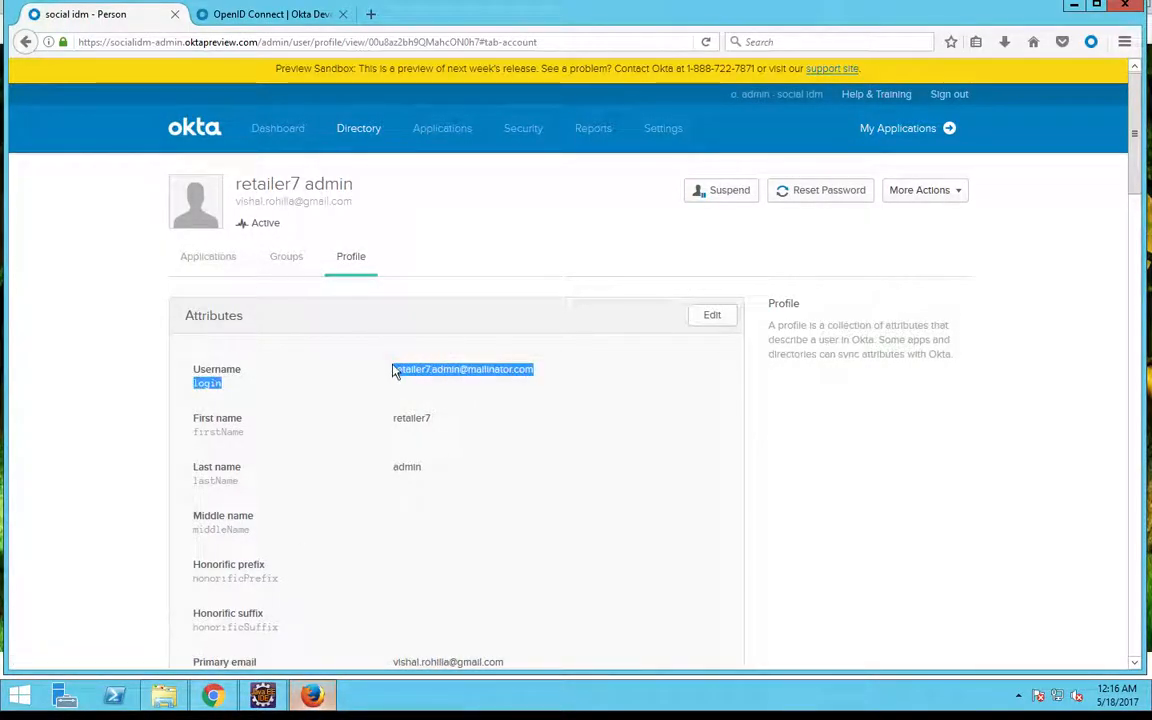
click(515, 370)
drag(535, 370, 397, 372)
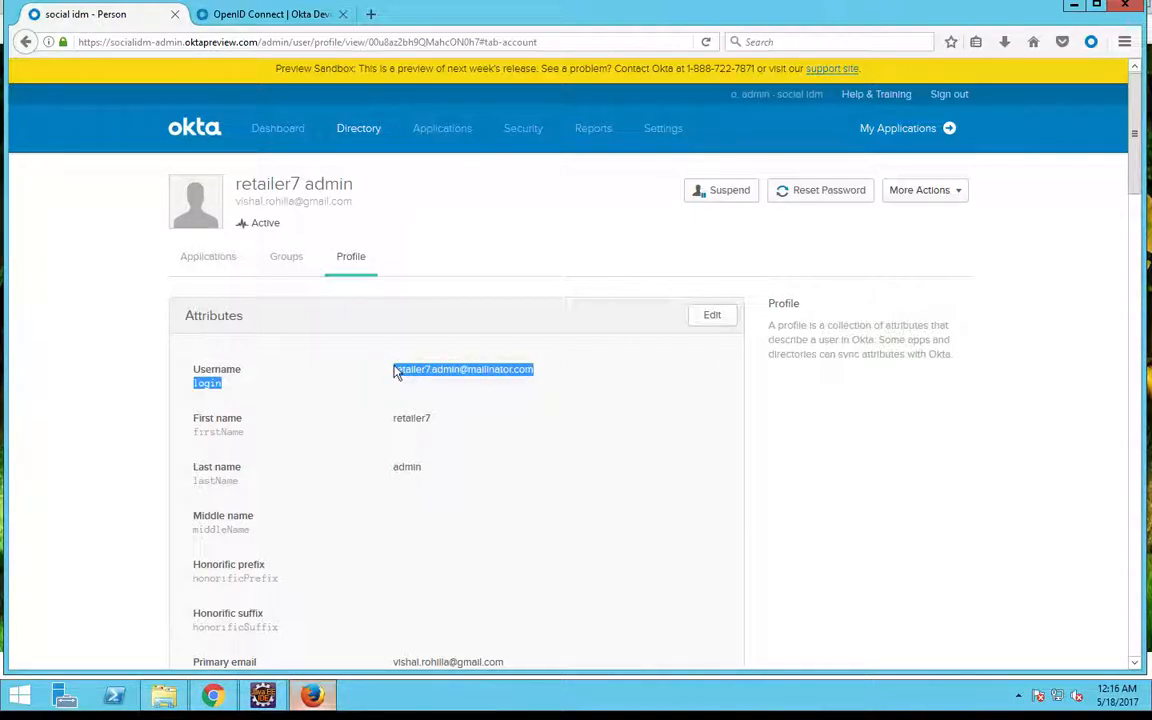
click(432, 373)
triple_click(433, 368)
key(ctrl+c)
Step: Switch to Chrome and sign in to Okta with the copied username and the account password
click(213, 695)
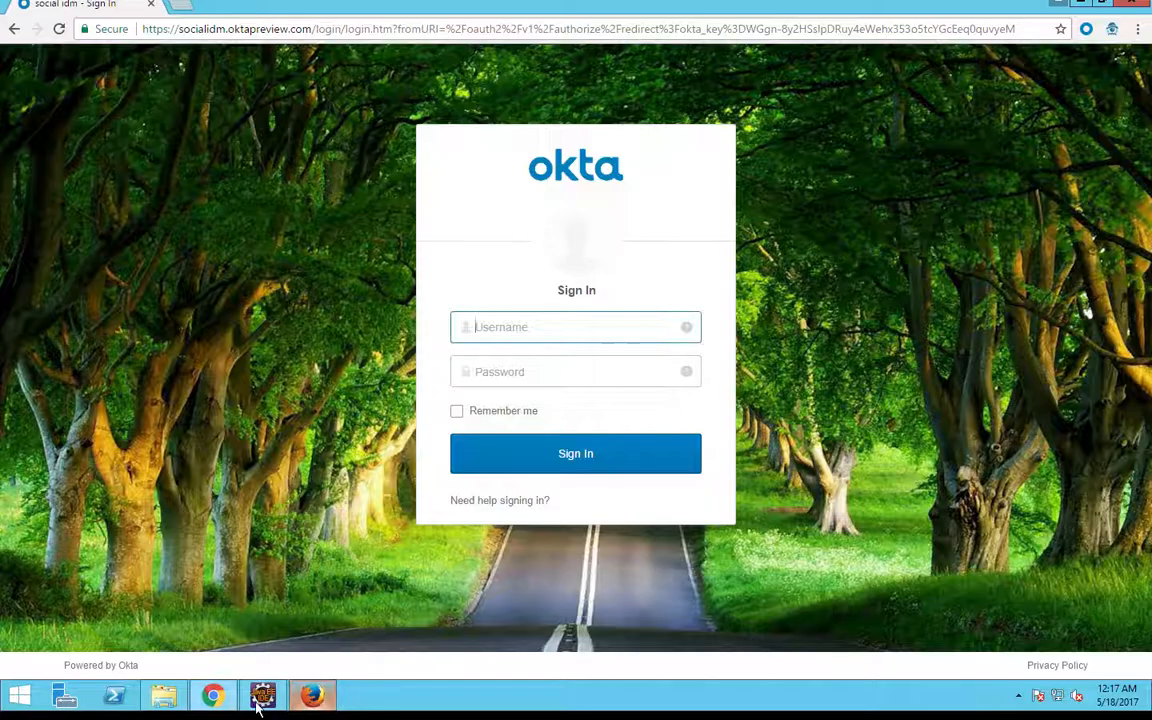
key(ctrl+v)
click(549, 368)
text(••••••••••)
click(582, 458)
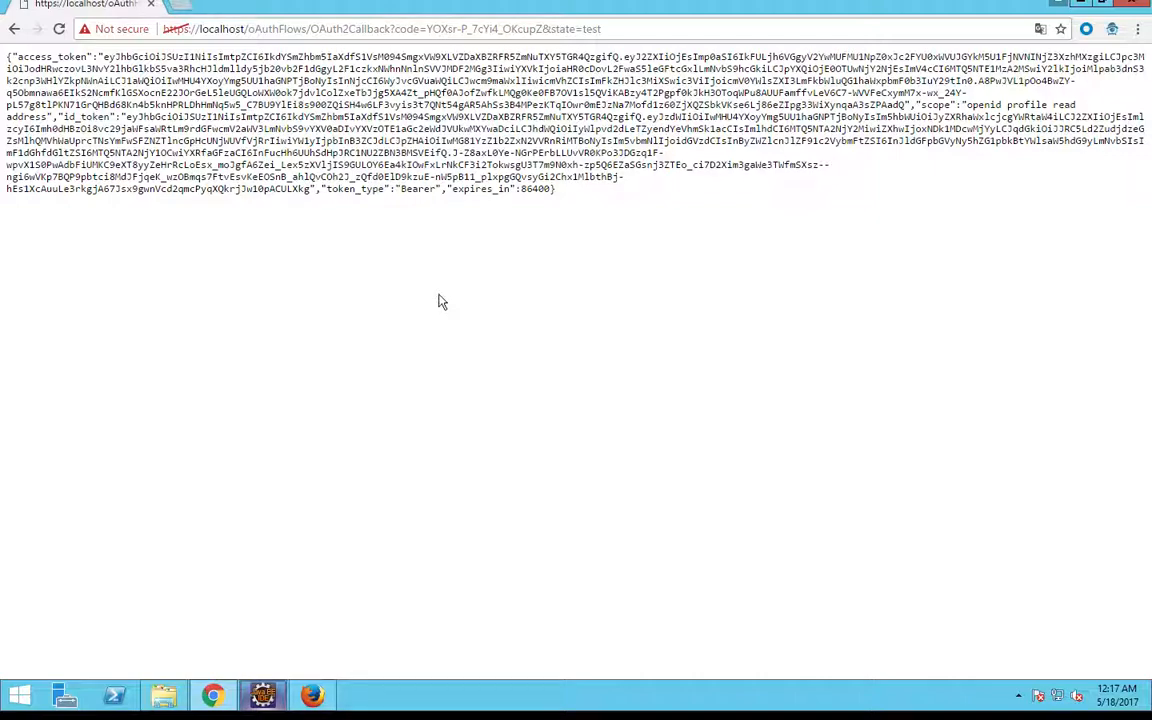
Step: Examine the scope, access_token and id_token entries in the returned token response
drag(973, 104, 1038, 105)
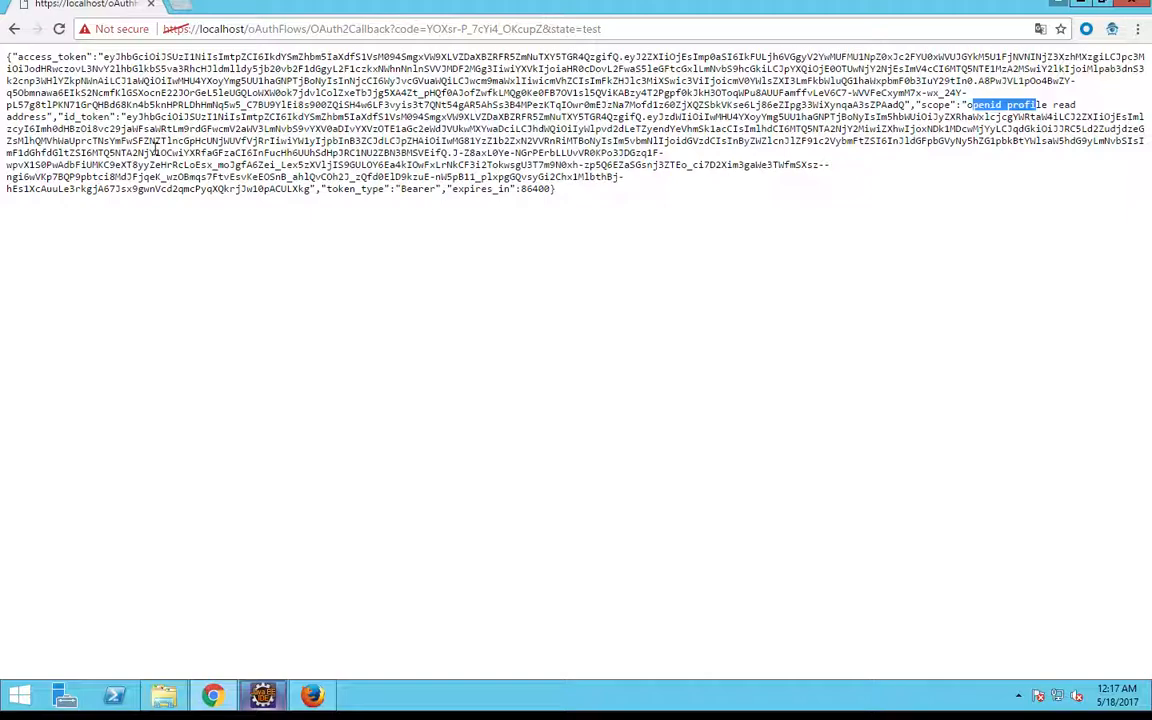
drag(88, 57, 17, 58)
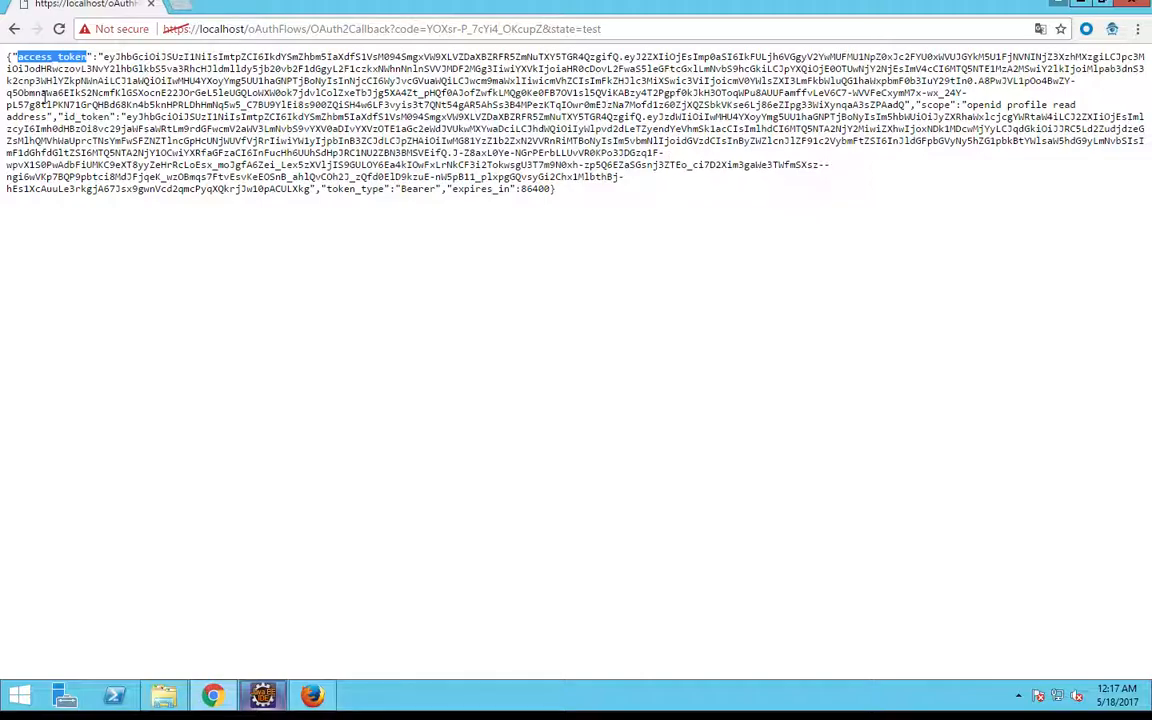
drag(105, 117, 62, 117)
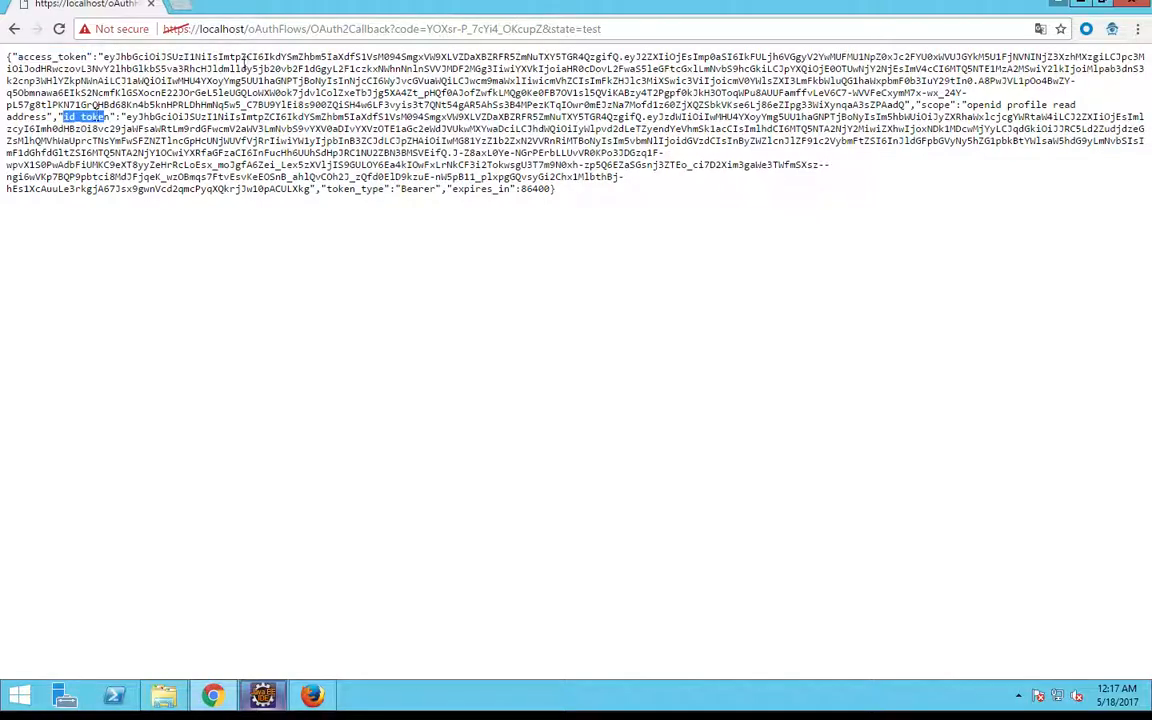
click(289, 30)
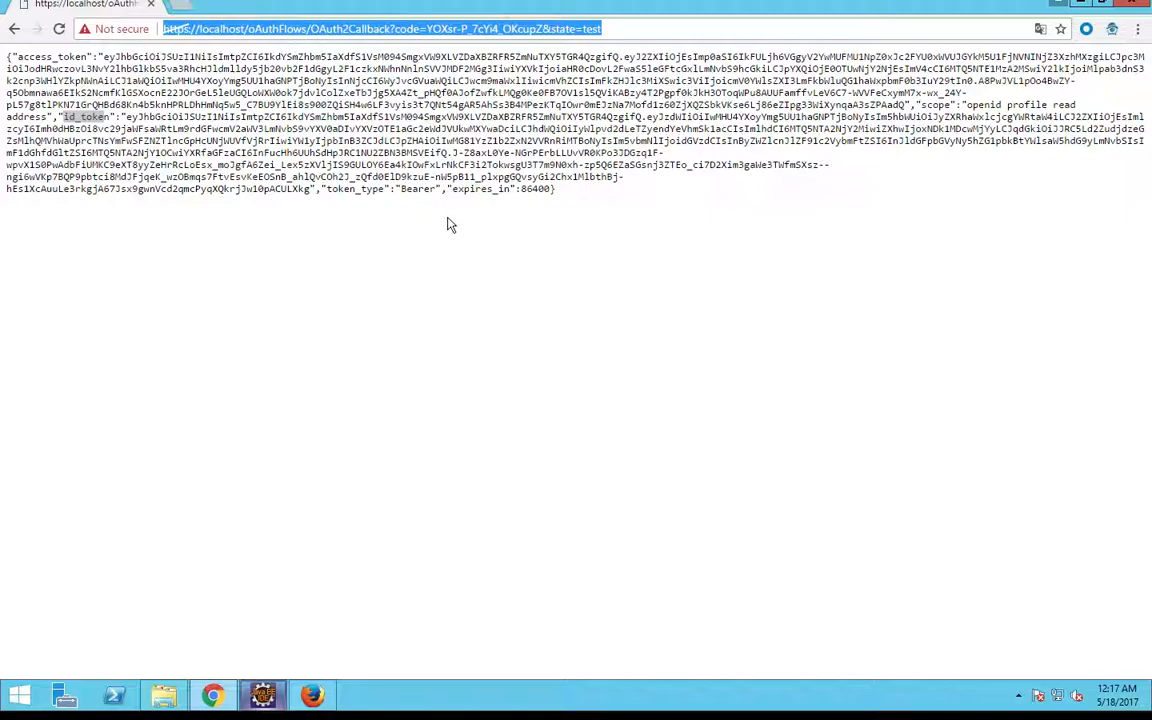
Step: Copy the ID token from the response and paste it into the JWT debugger extension in place of its existing token
drag(128, 118, 313, 188)
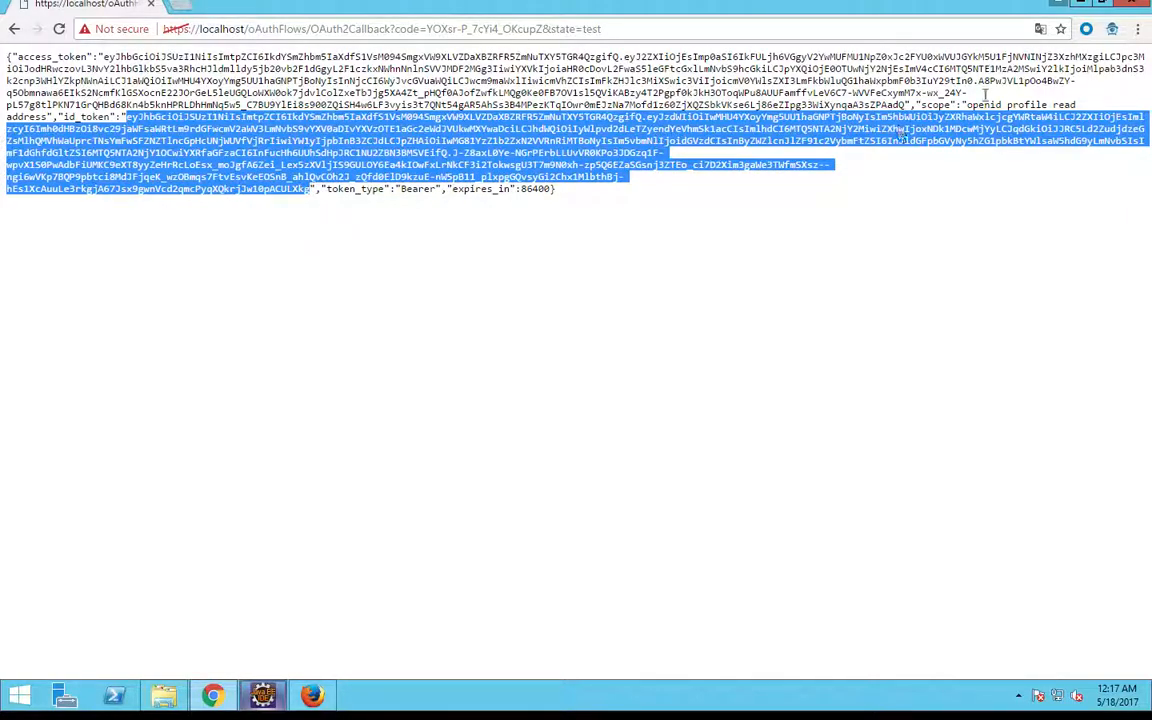
click(1112, 29)
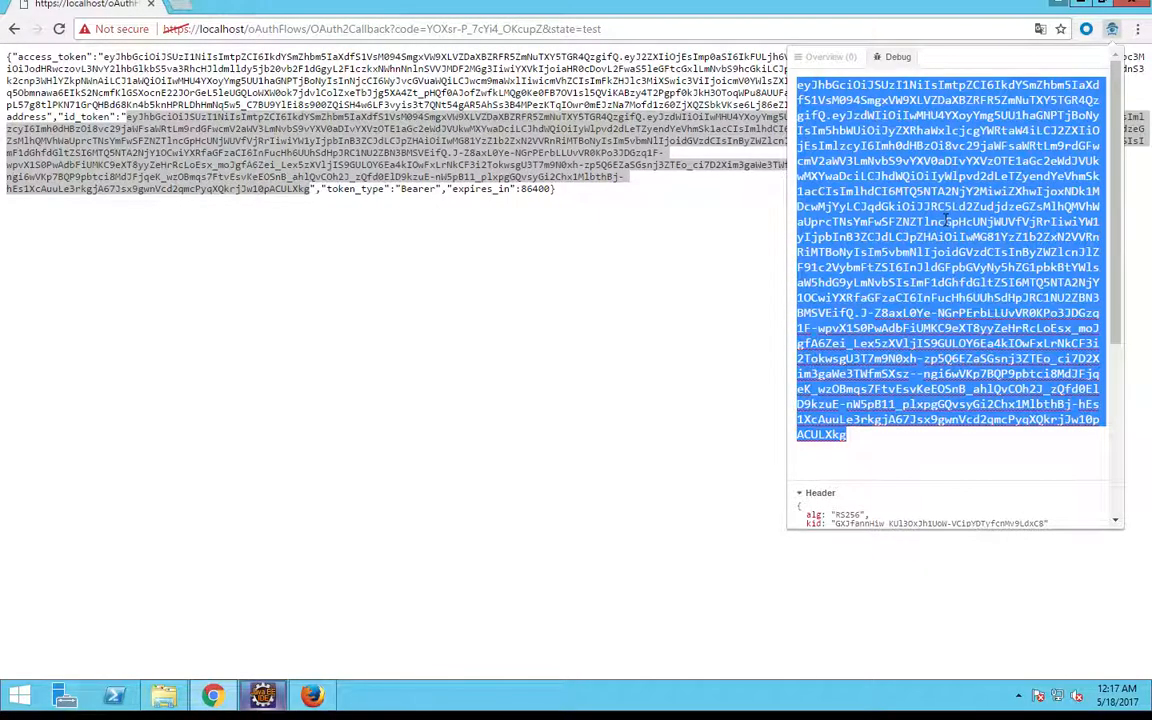
key(Delete)
key(ctrl+v)
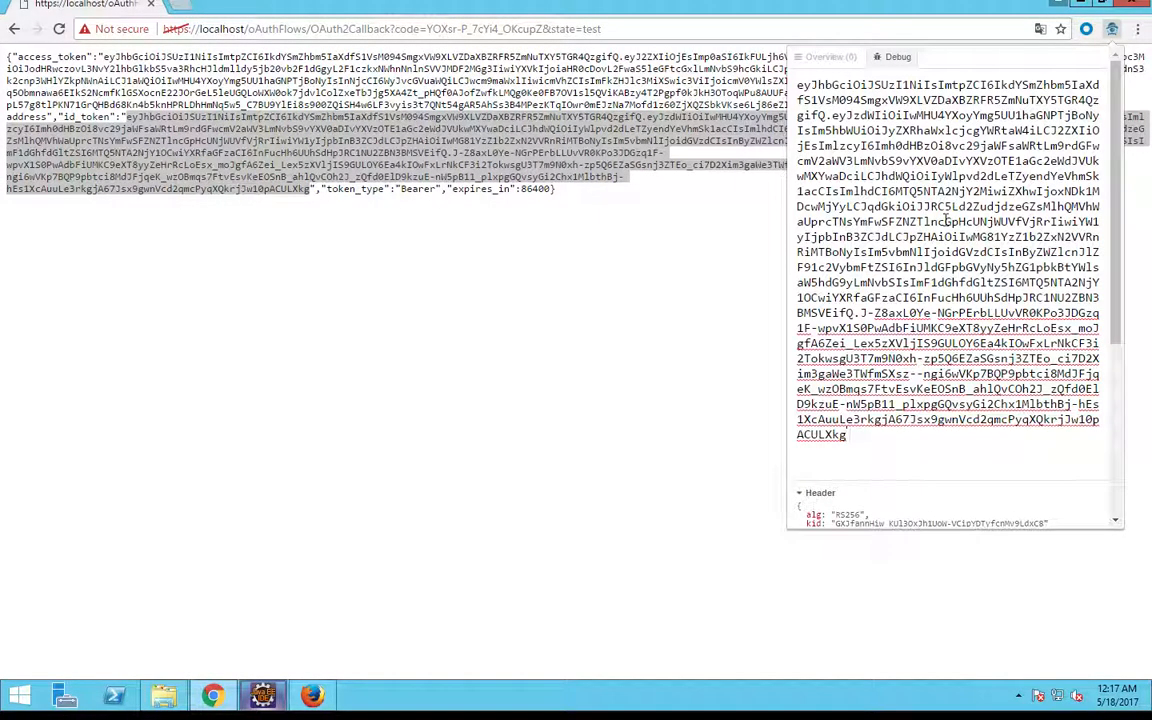
Step: Examine the audience, name and subject claims in the decoded ID token payload, and close the debugger
scroll(897, 354, down, 3)
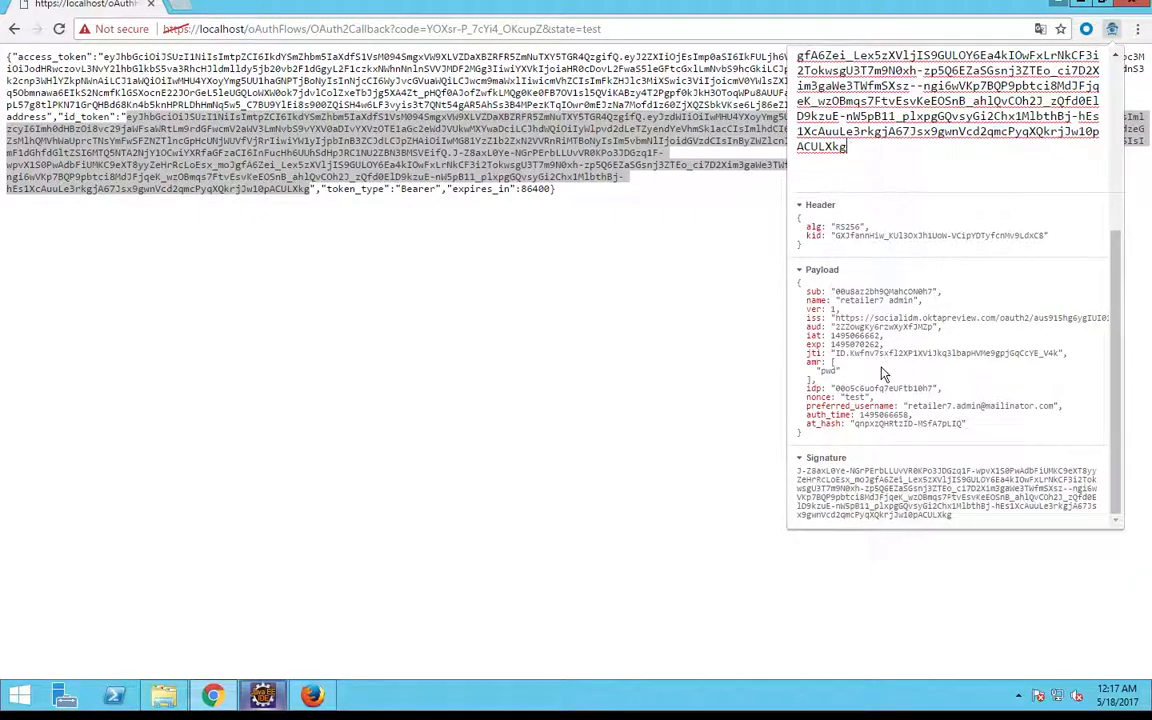
double_click(848, 326)
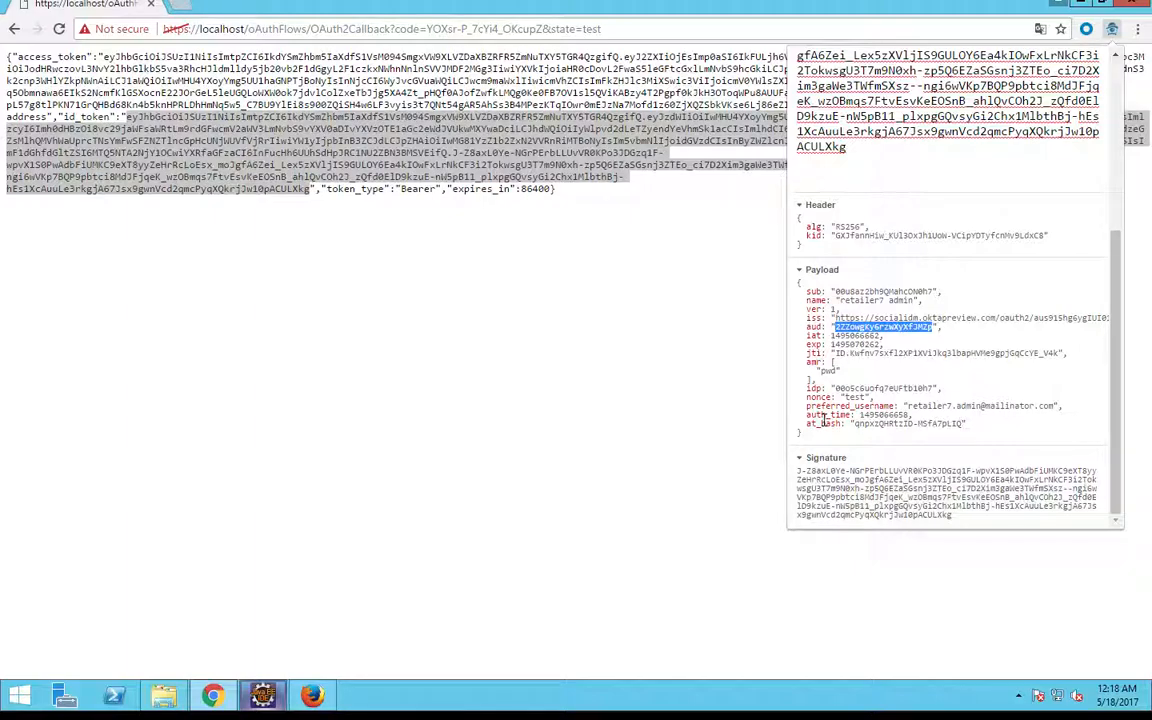
drag(840, 301, 898, 300)
double_click(857, 292)
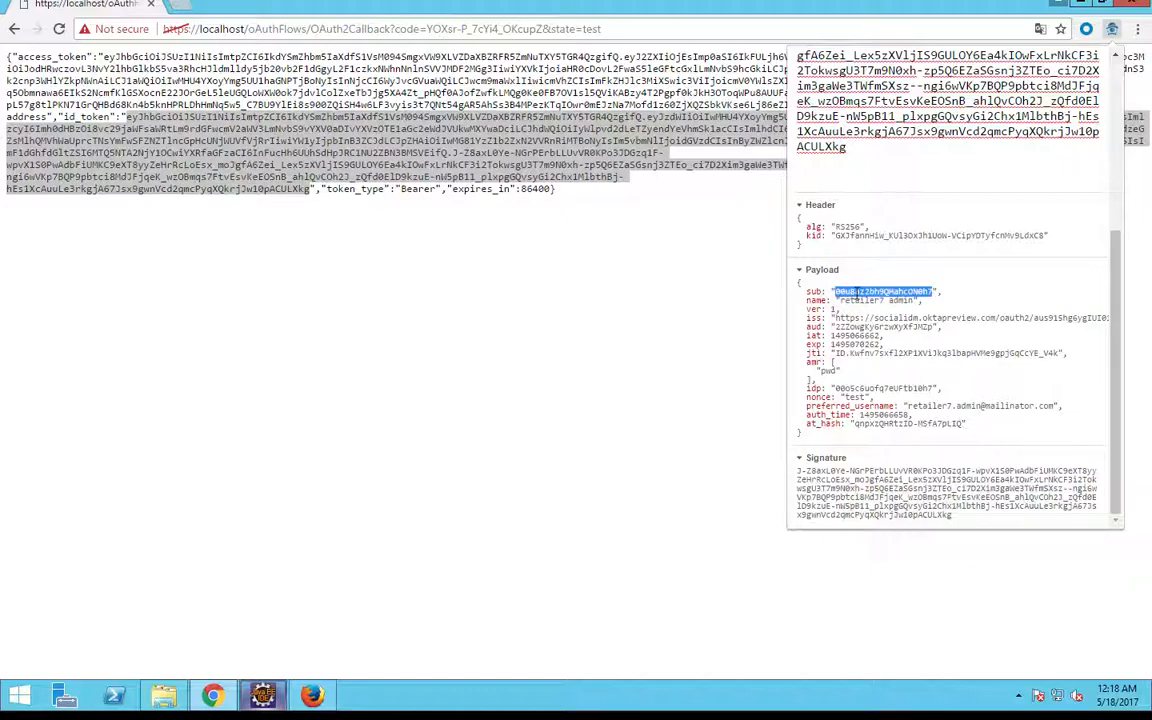
click(752, 338)
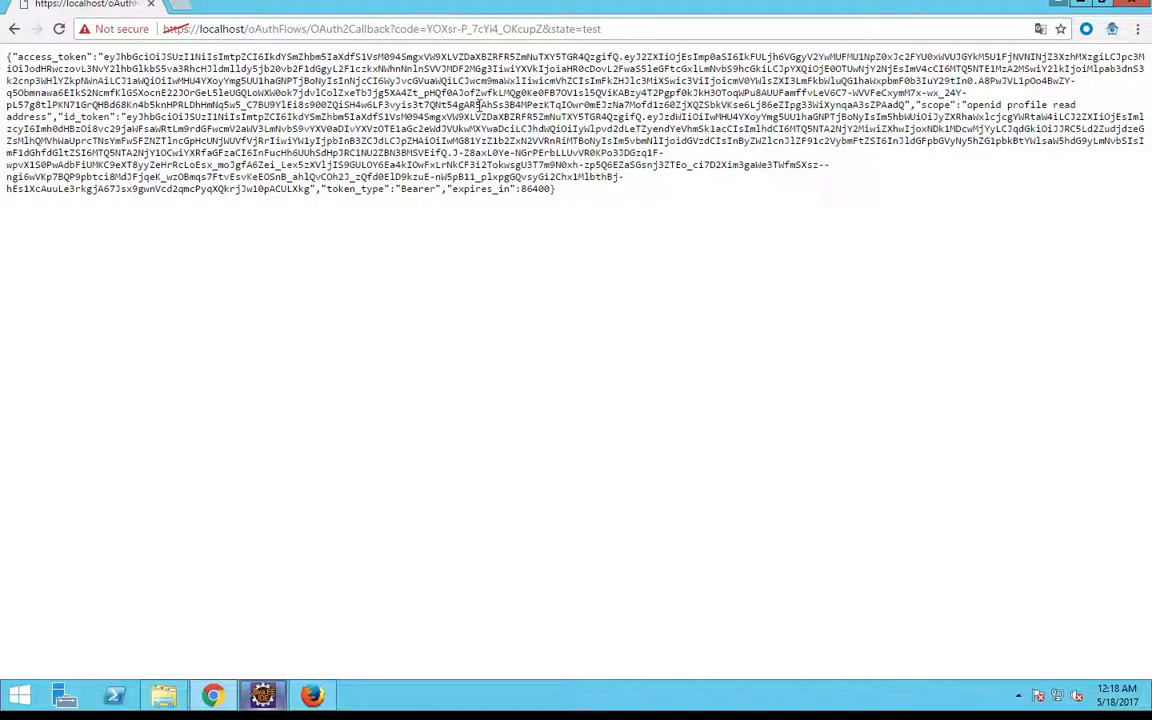
Step: Open the userDetails.jsp page of oAuthFlows on localhost and request the user details from the userinfo endpoint
click(395, 32)
click(313, 28)
drag(313, 28, 628, 35)
text(userDetails.jsp)
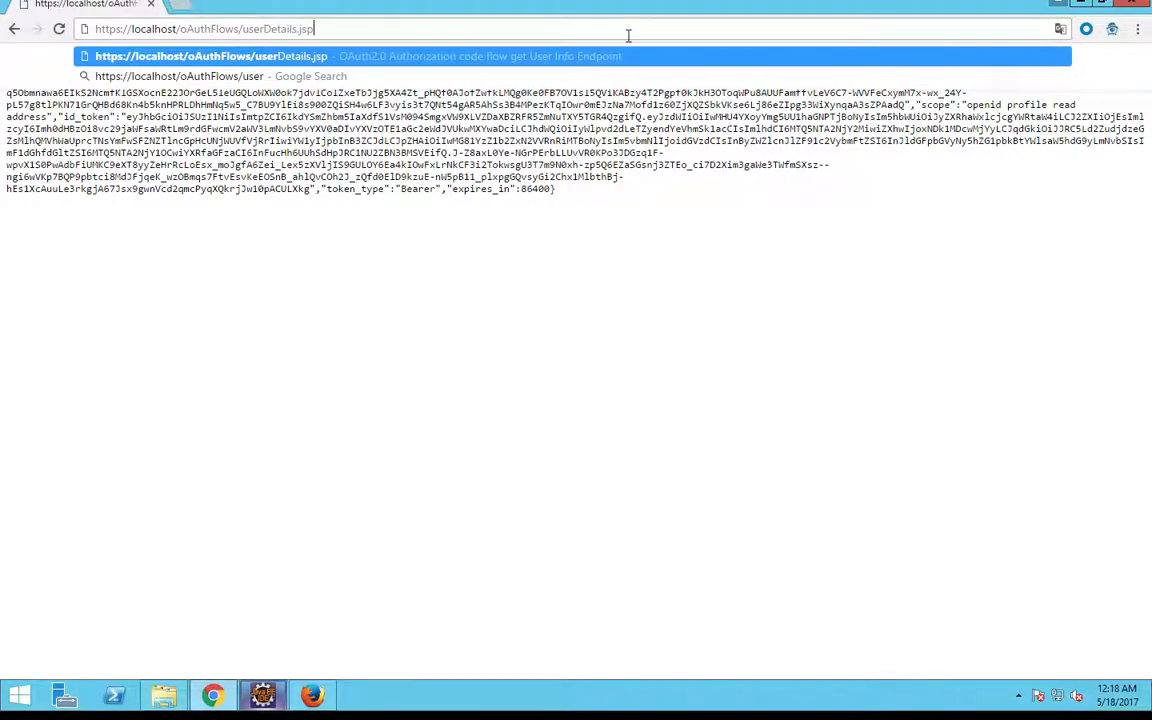
key(Return)
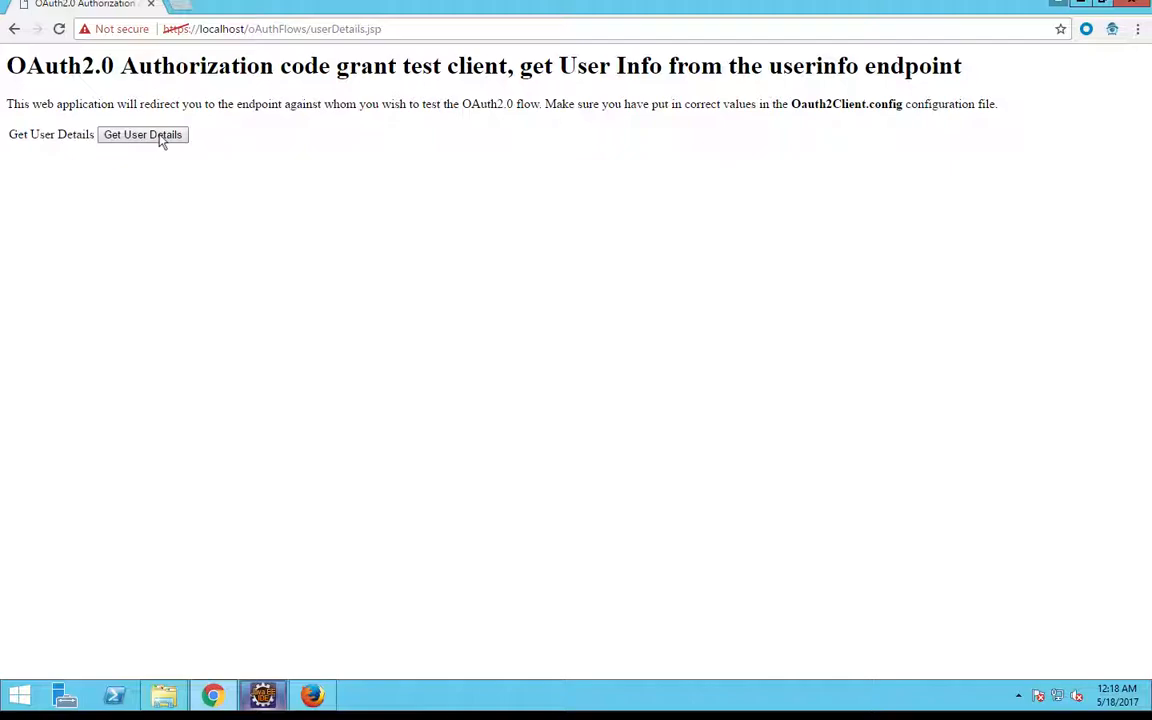
click(160, 138)
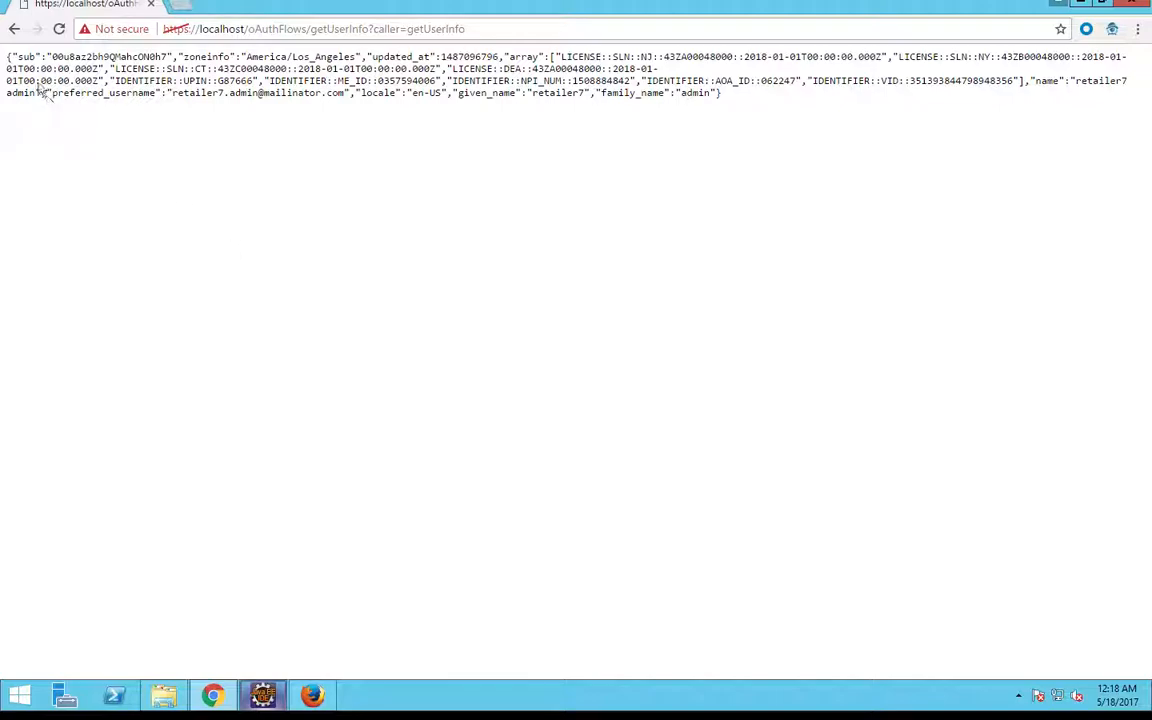
Step: Examine the sub claim and the array claim's values in the returned user info response
double_click(25, 57)
drag(744, 108, 8, 48)
click(205, 170)
double_click(527, 57)
drag(559, 57, 715, 94)
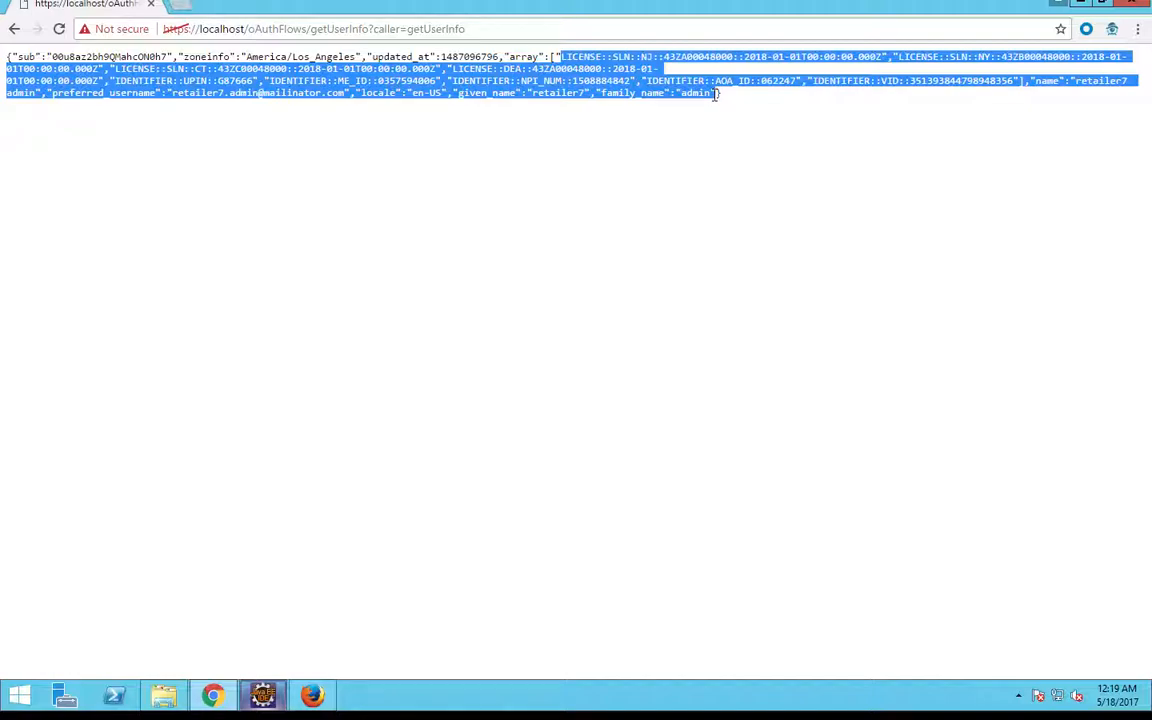
click(694, 208)
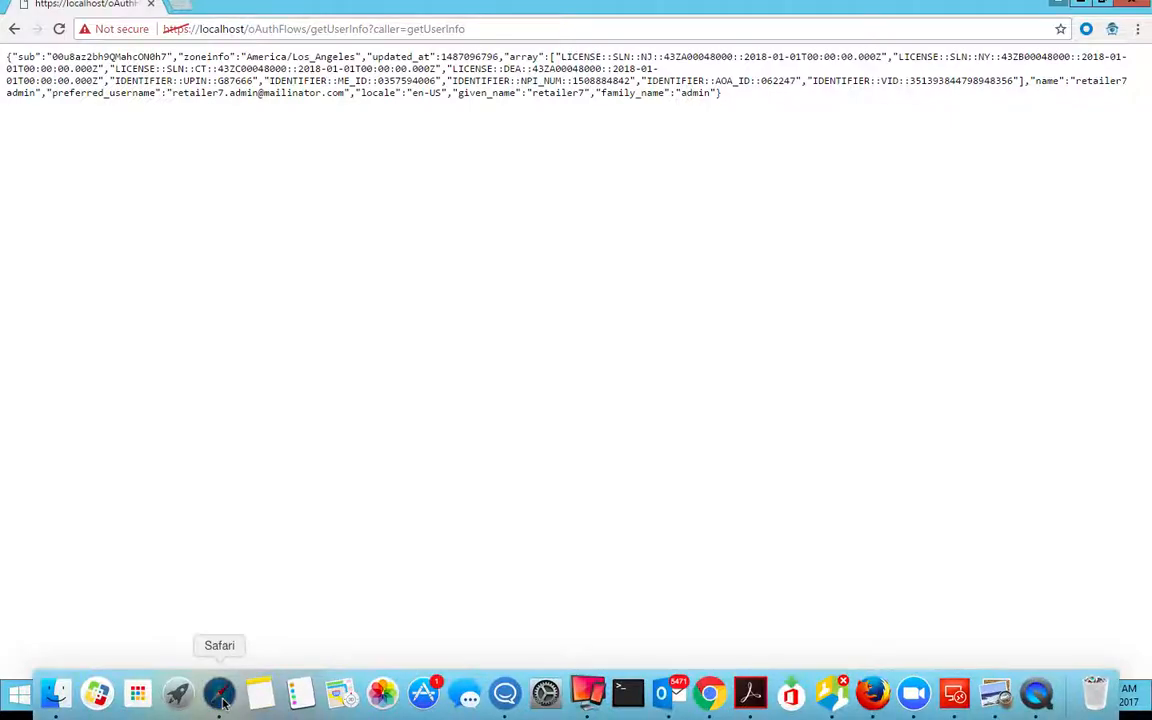
Step: Switch to the Okta admin console in Firefox and open the claims of the test authorization server in the API security settings
right_click(219, 692)
click(144, 540)
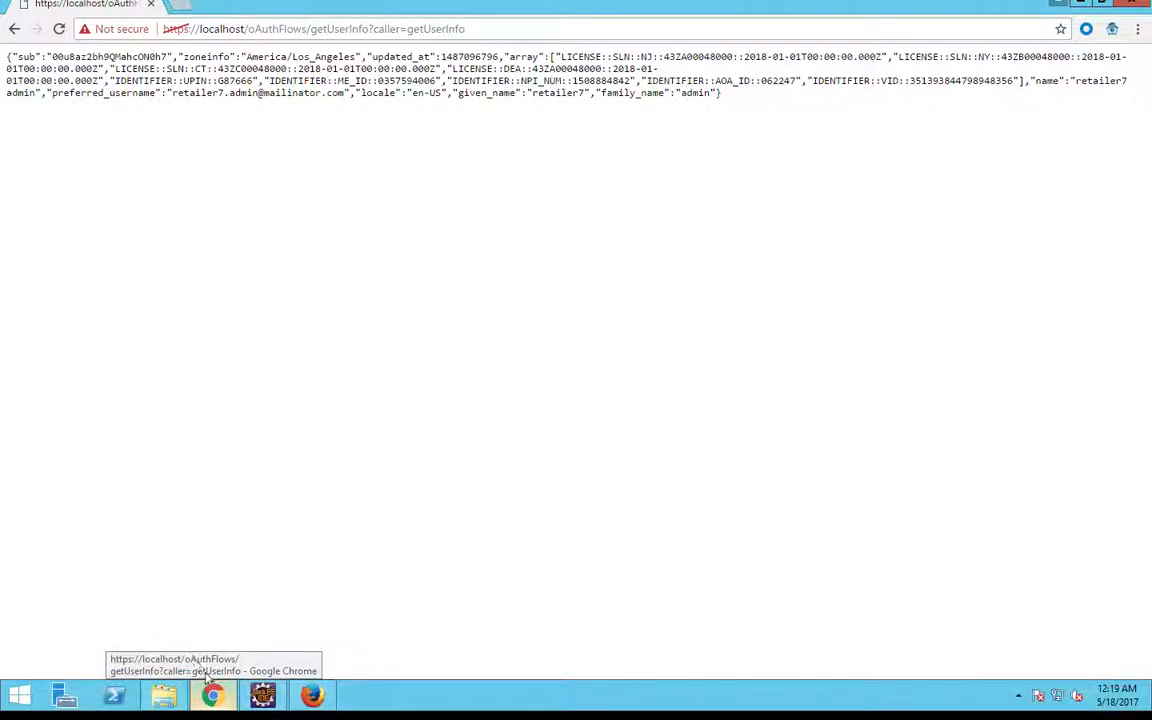
click(216, 697)
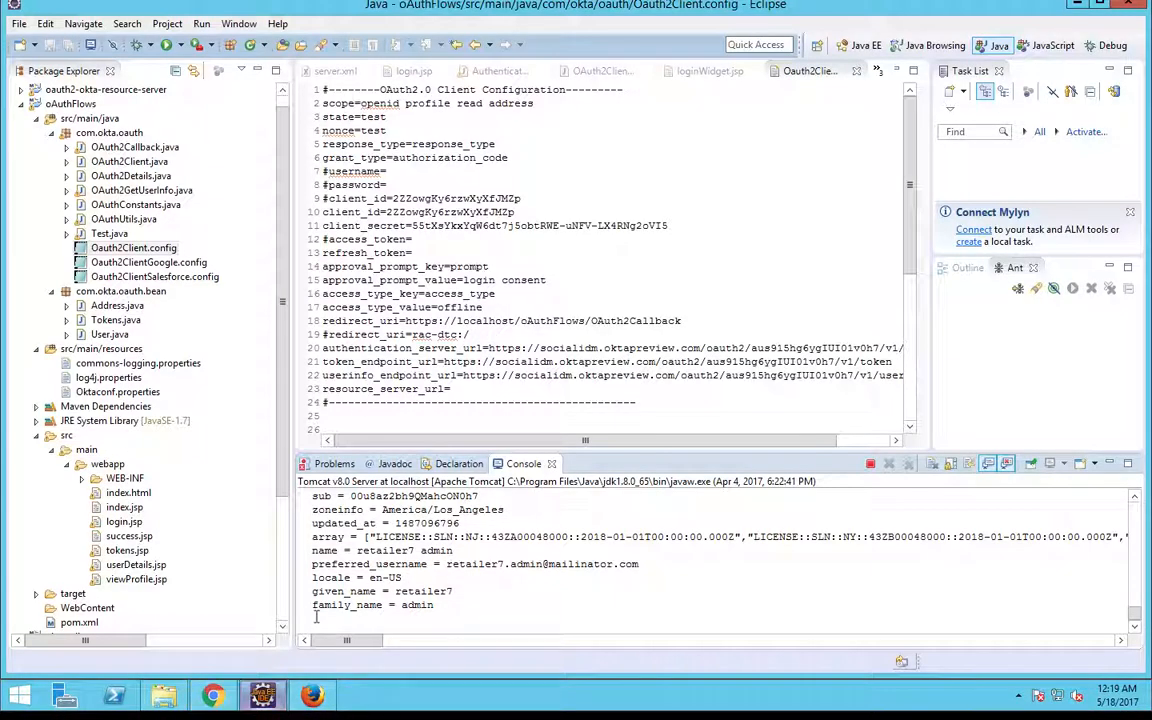
click(312, 697)
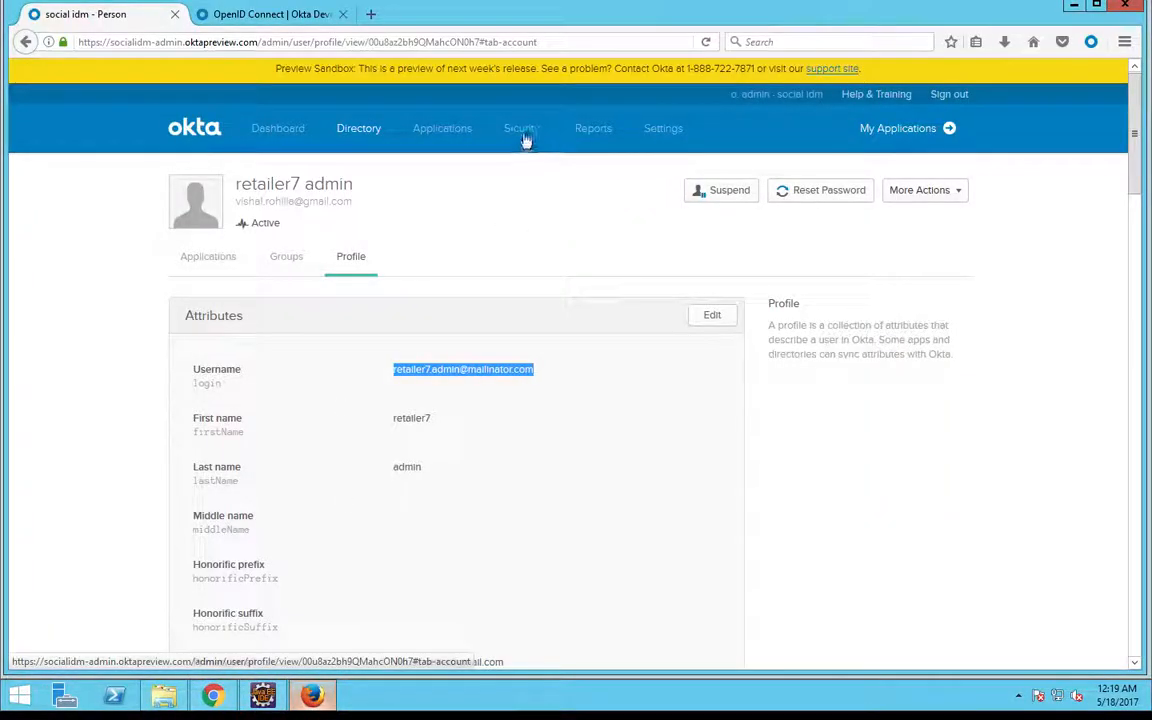
mouse_move(519, 130)
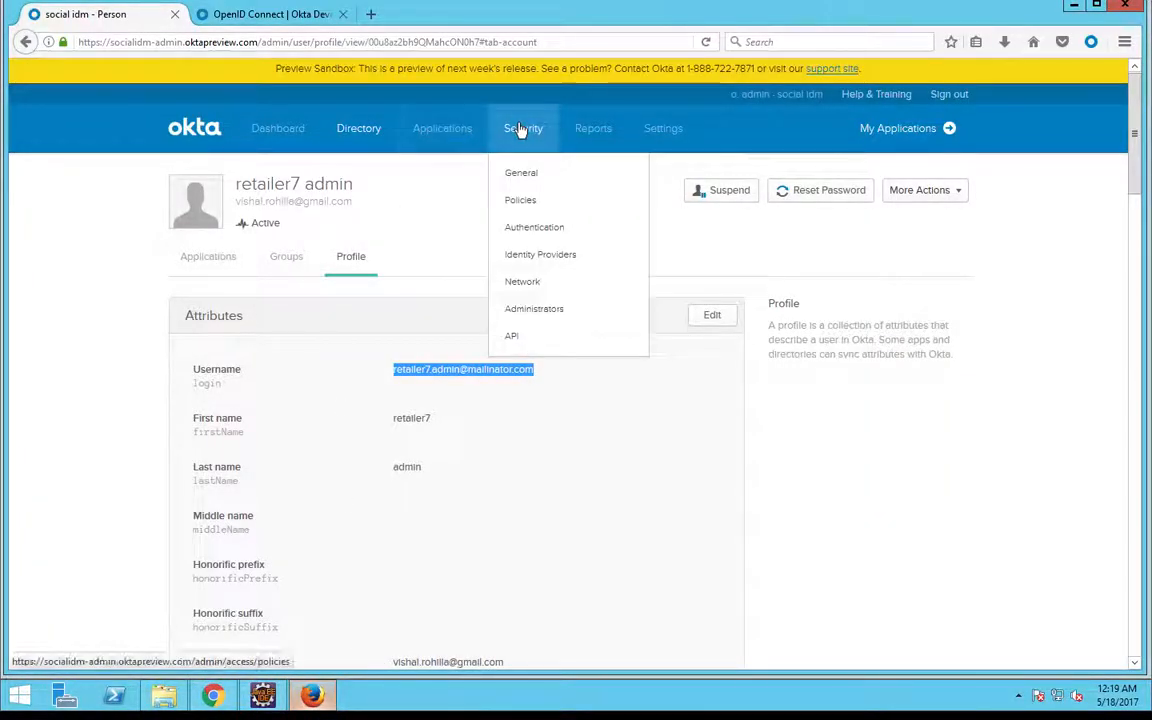
click(543, 337)
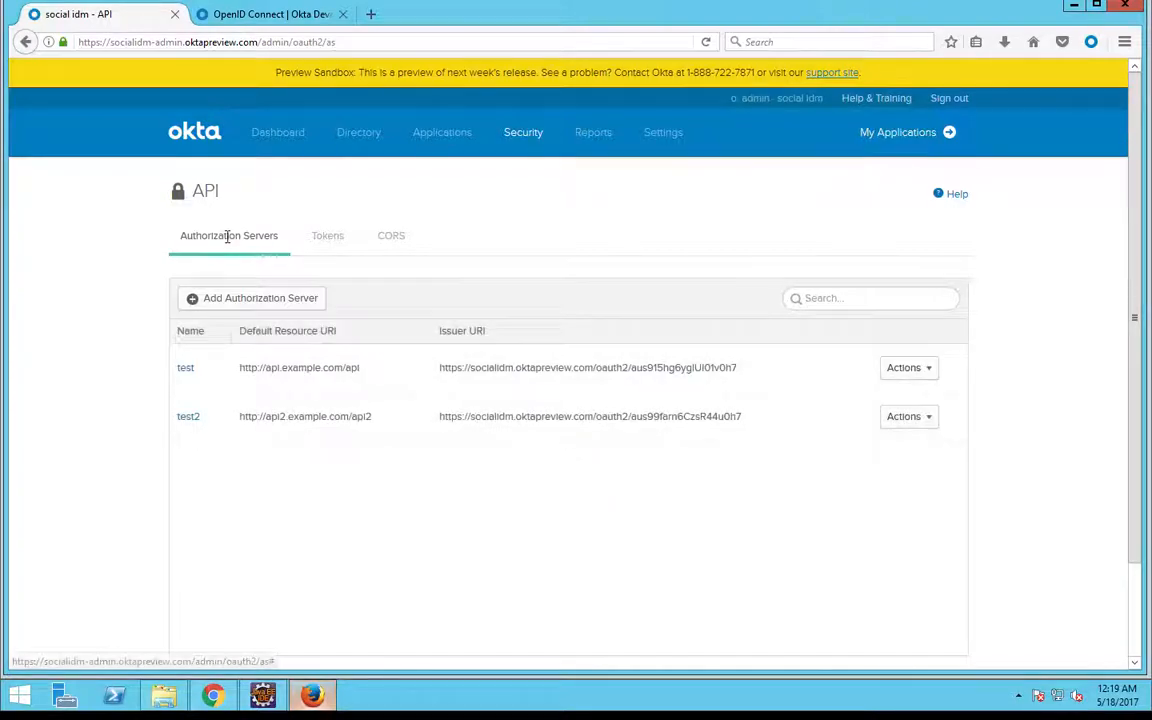
click(186, 369)
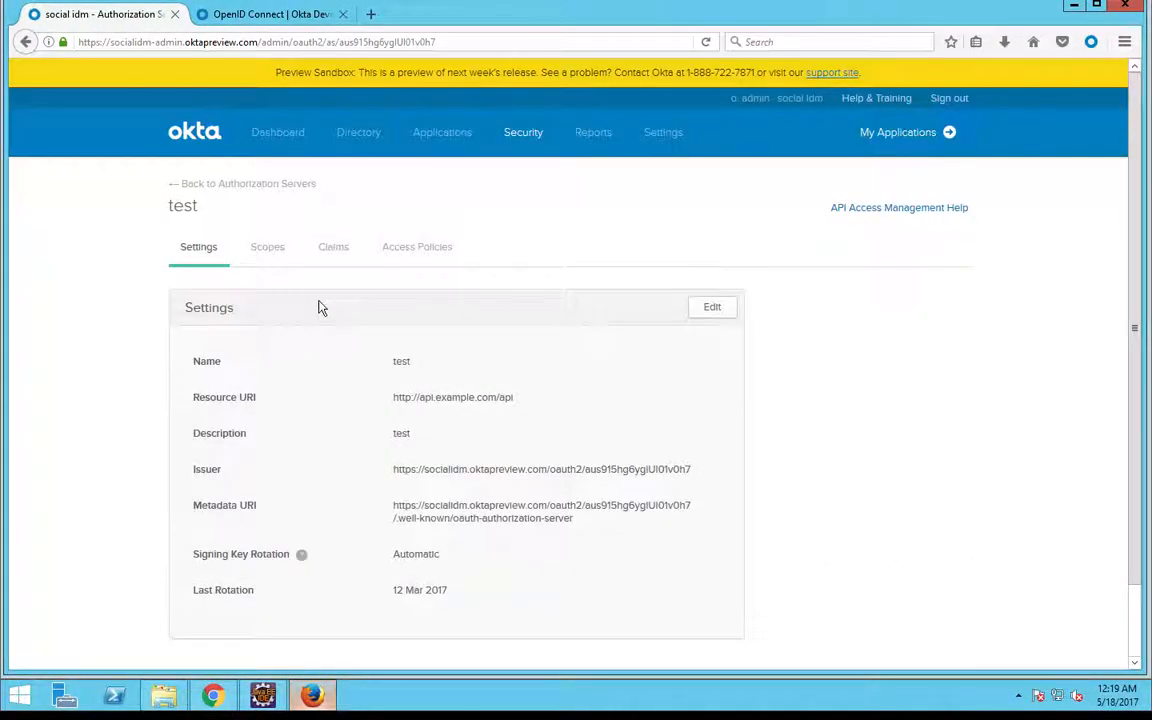
click(331, 255)
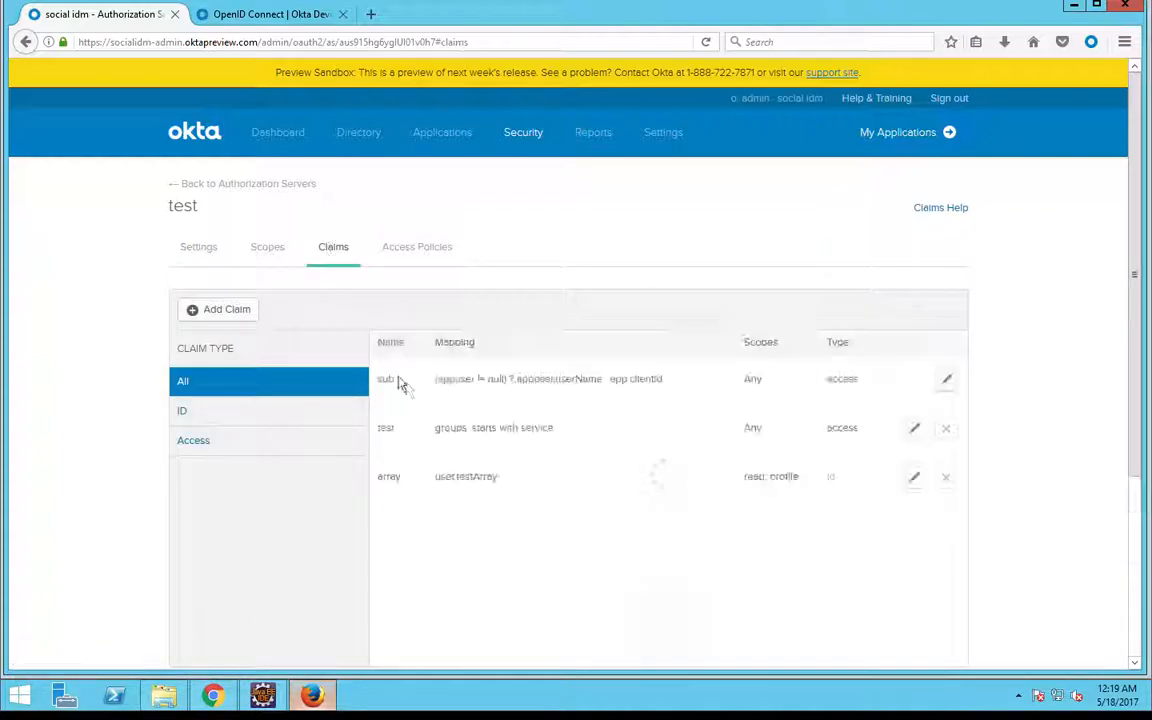
Step: Examine the array claim's user.testArray mapping, claim type and value type, and close it without saving
click(918, 478)
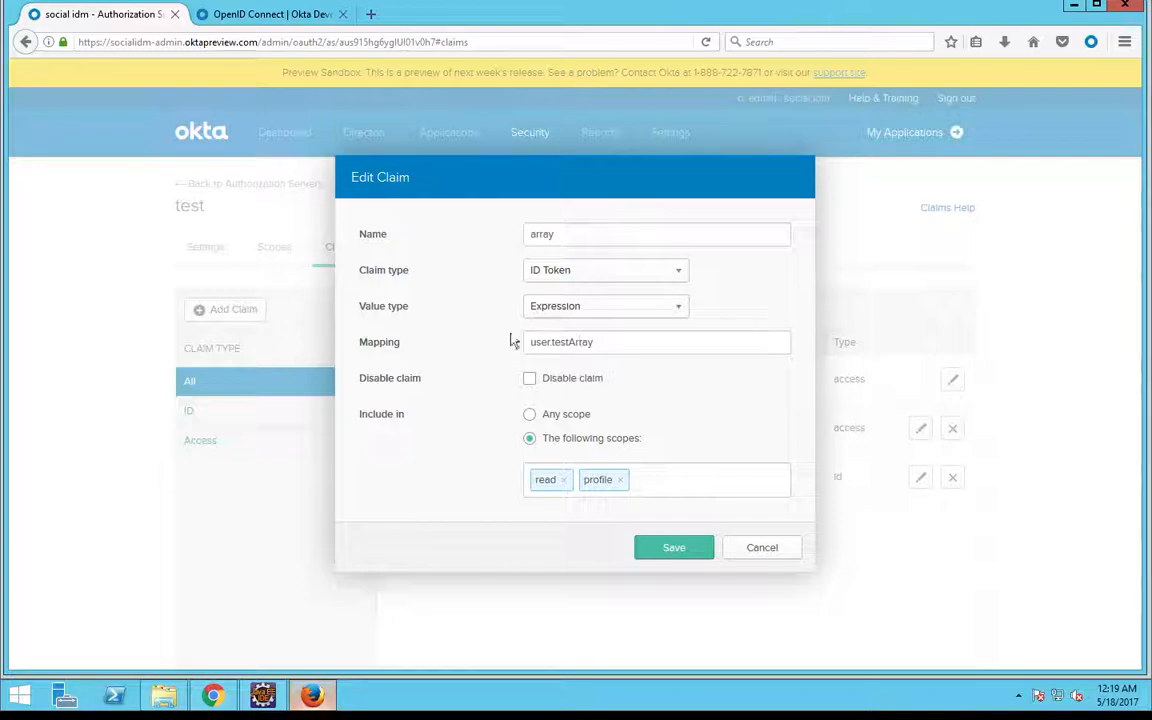
drag(593, 339, 529, 337)
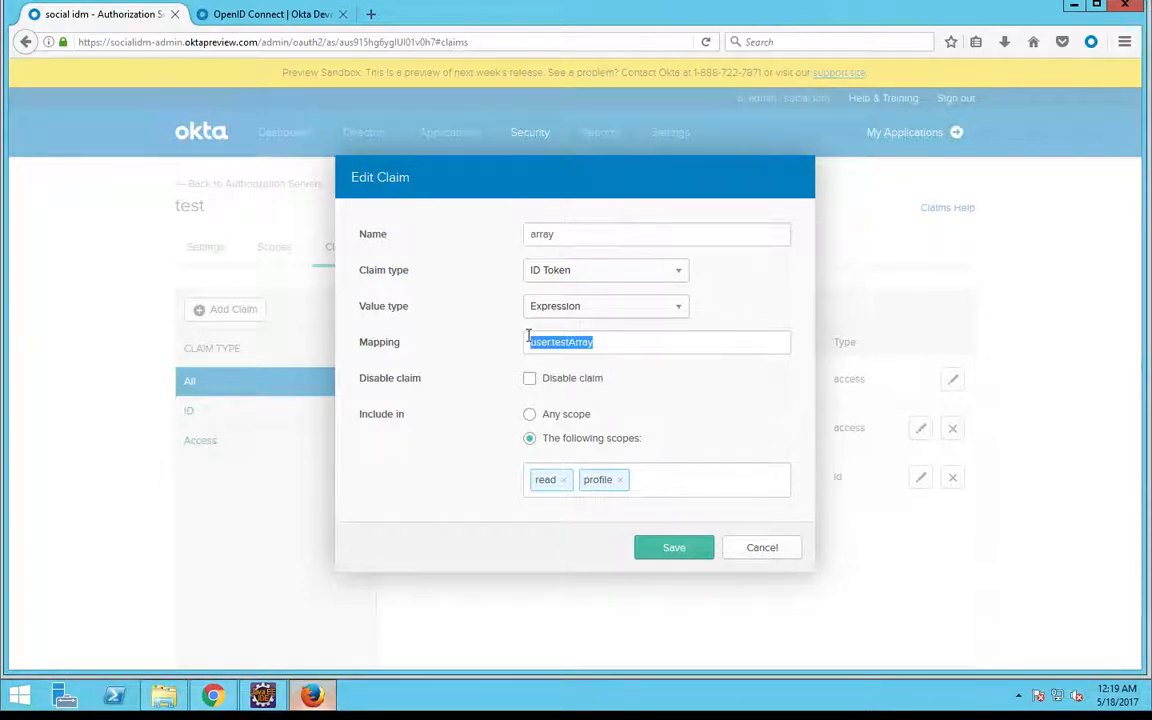
double_click(543, 341)
click(543, 340)
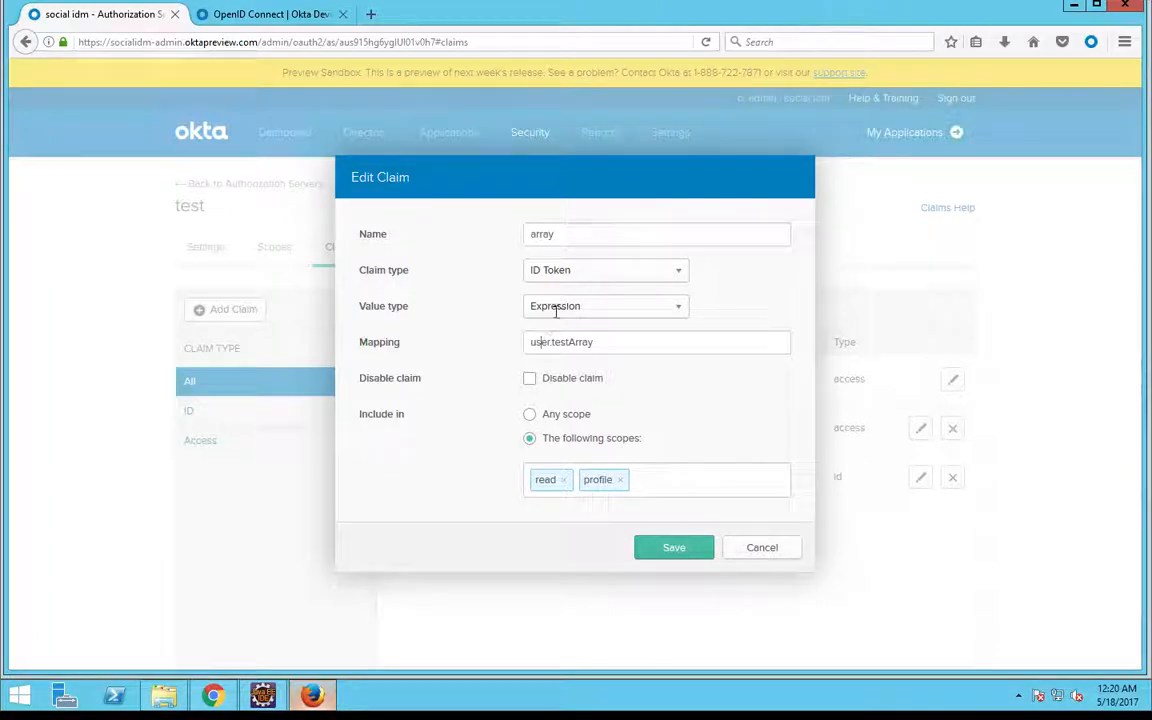
click(566, 276)
click(566, 321)
click(758, 548)
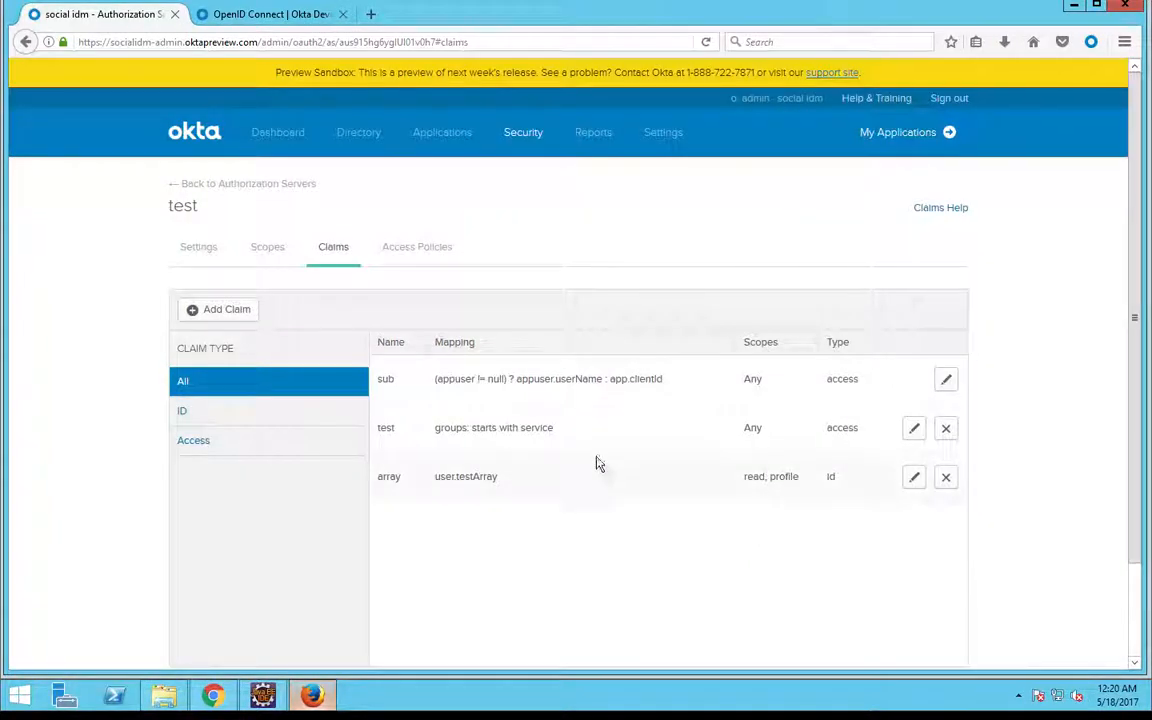
Step: Start a new claim named user_array with claim type Access Token and value type Expression
click(228, 313)
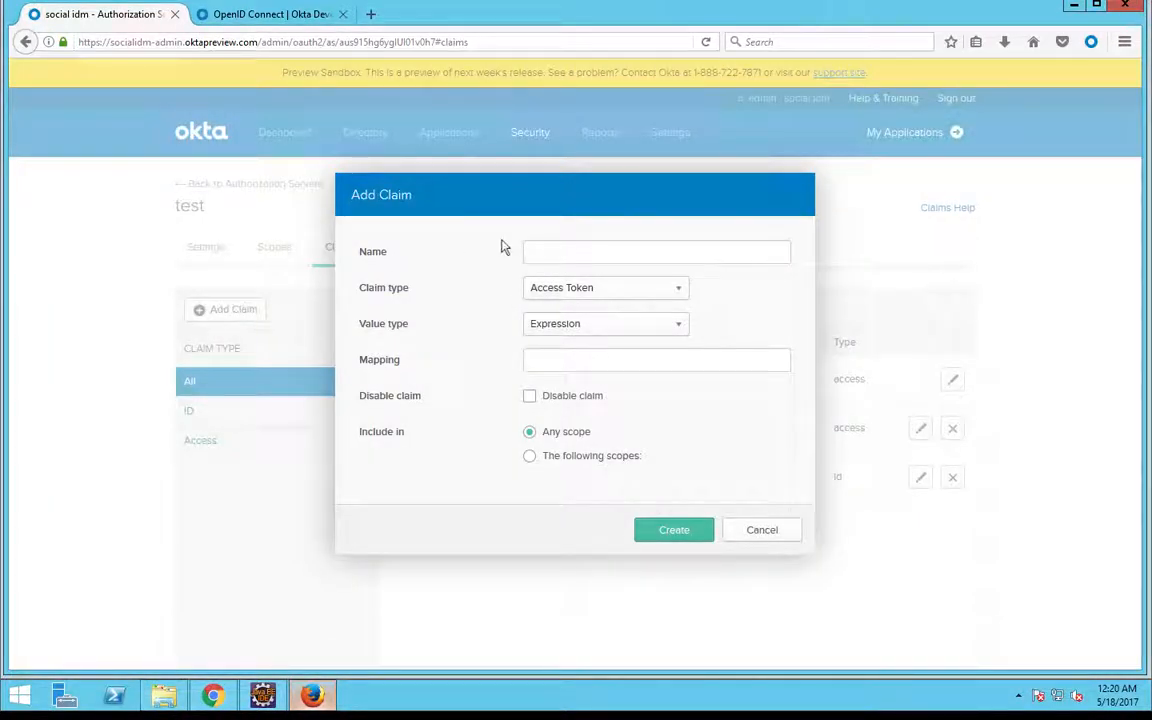
click(761, 532)
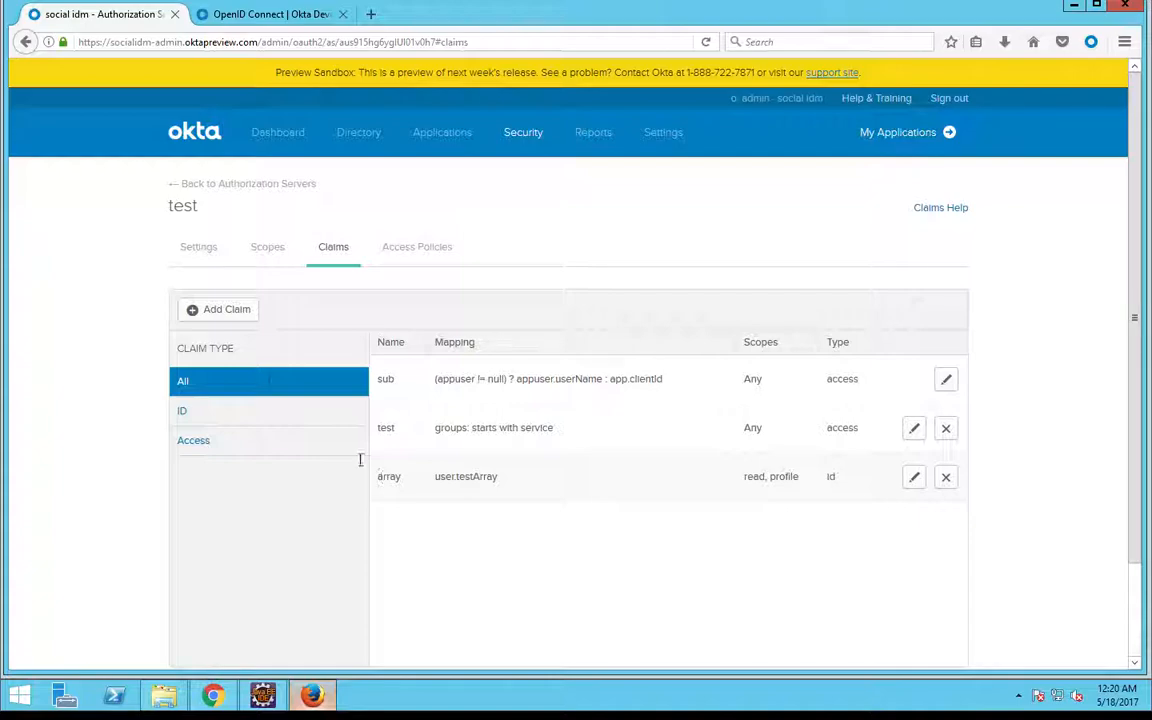
click(226, 309)
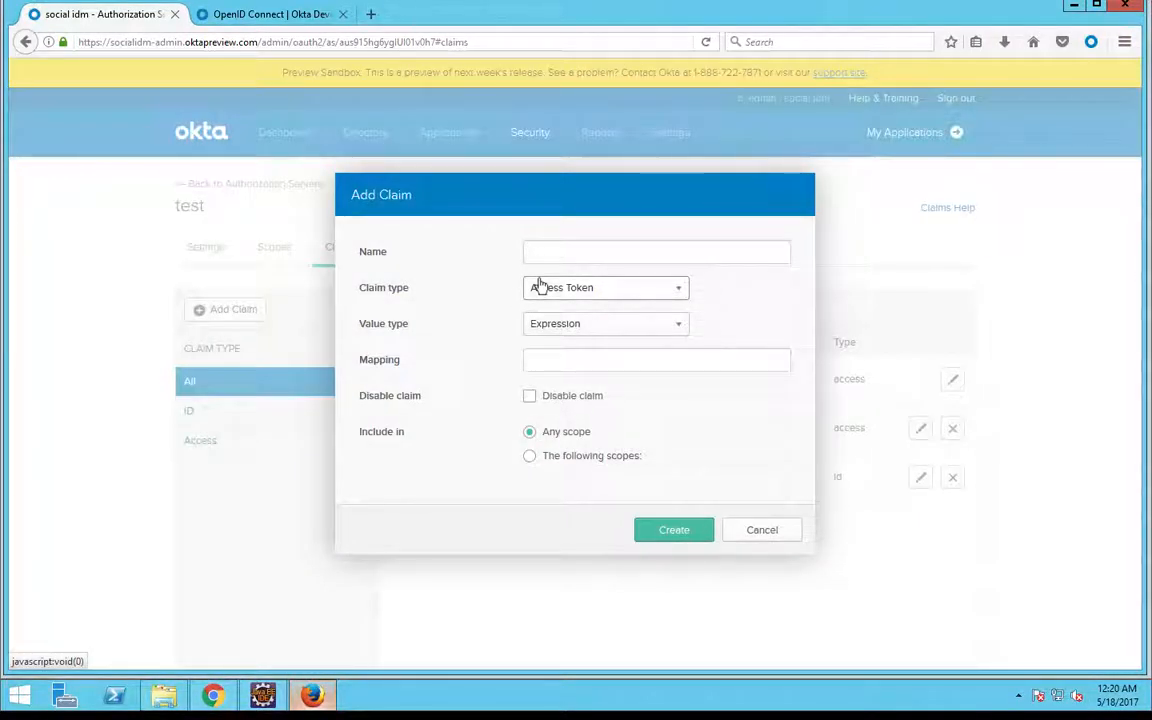
text(user_array)
click(572, 296)
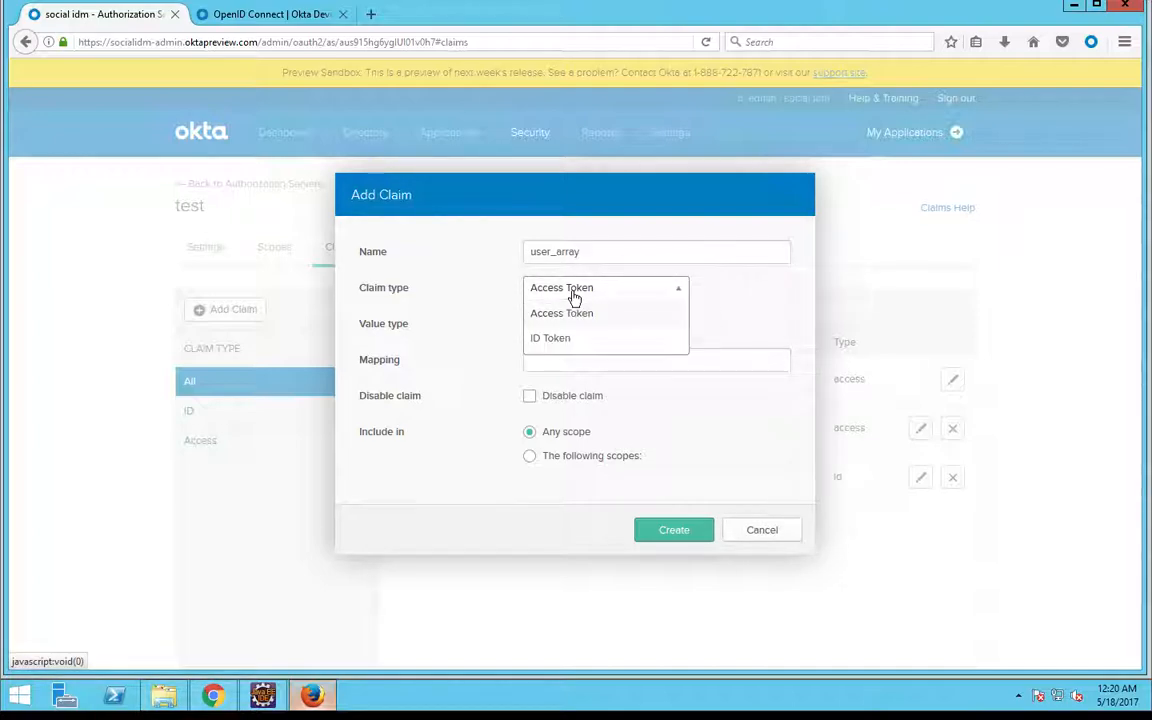
click(571, 318)
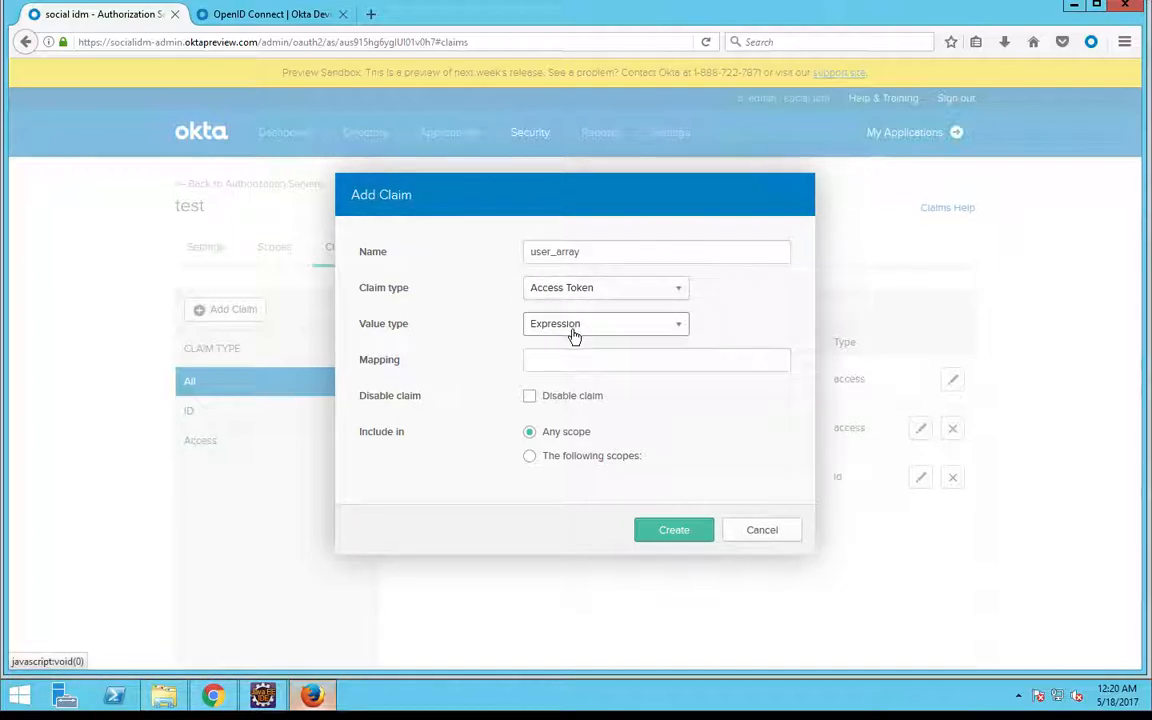
click(574, 332)
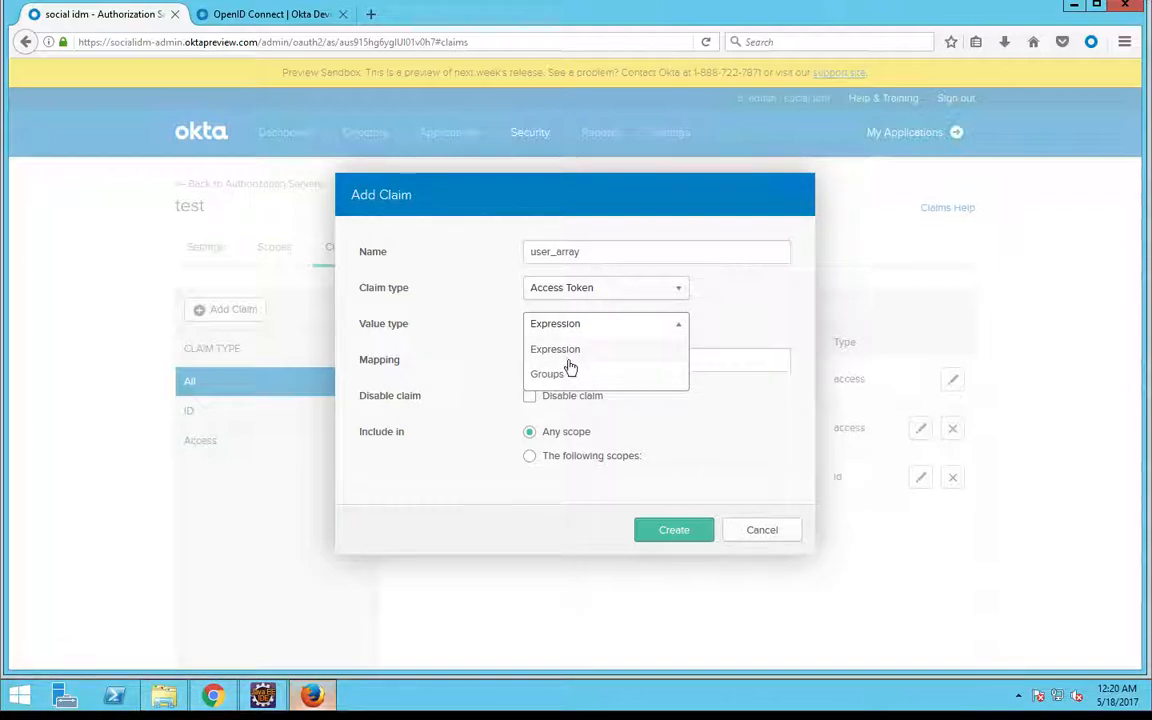
click(570, 351)
Step: Map the new claim to user.testArray, restrict it to the read scope, and create it
click(569, 359)
text(user.testArr)
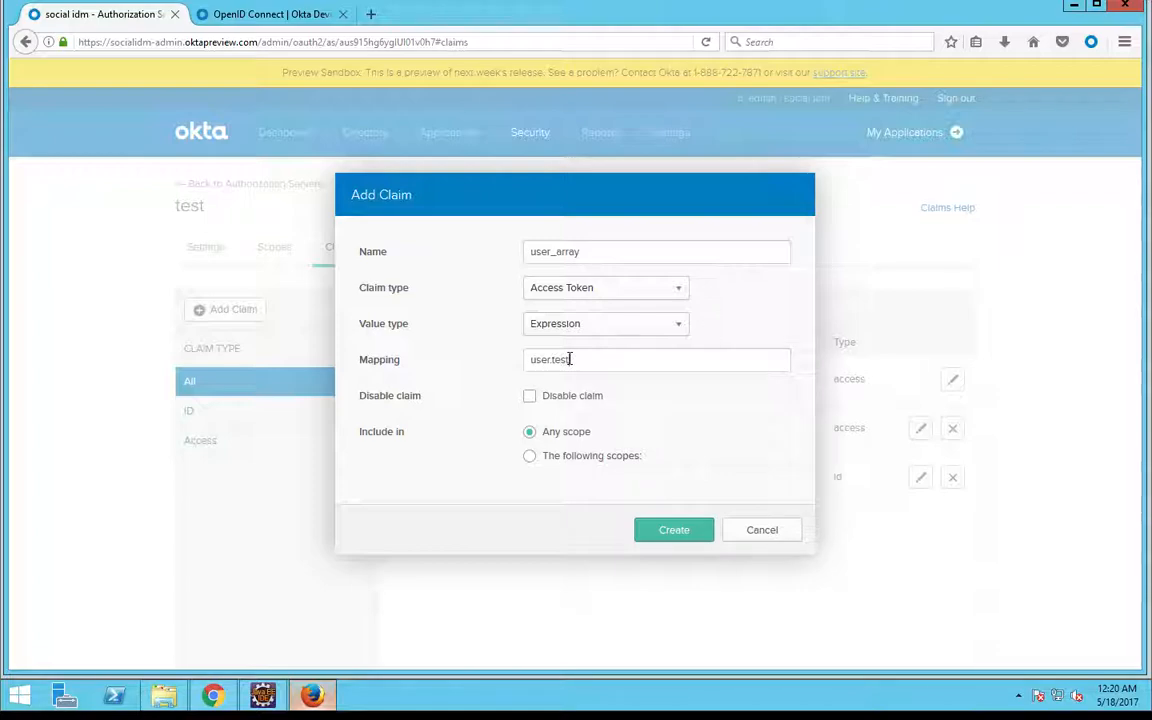
text(ay)
click(548, 461)
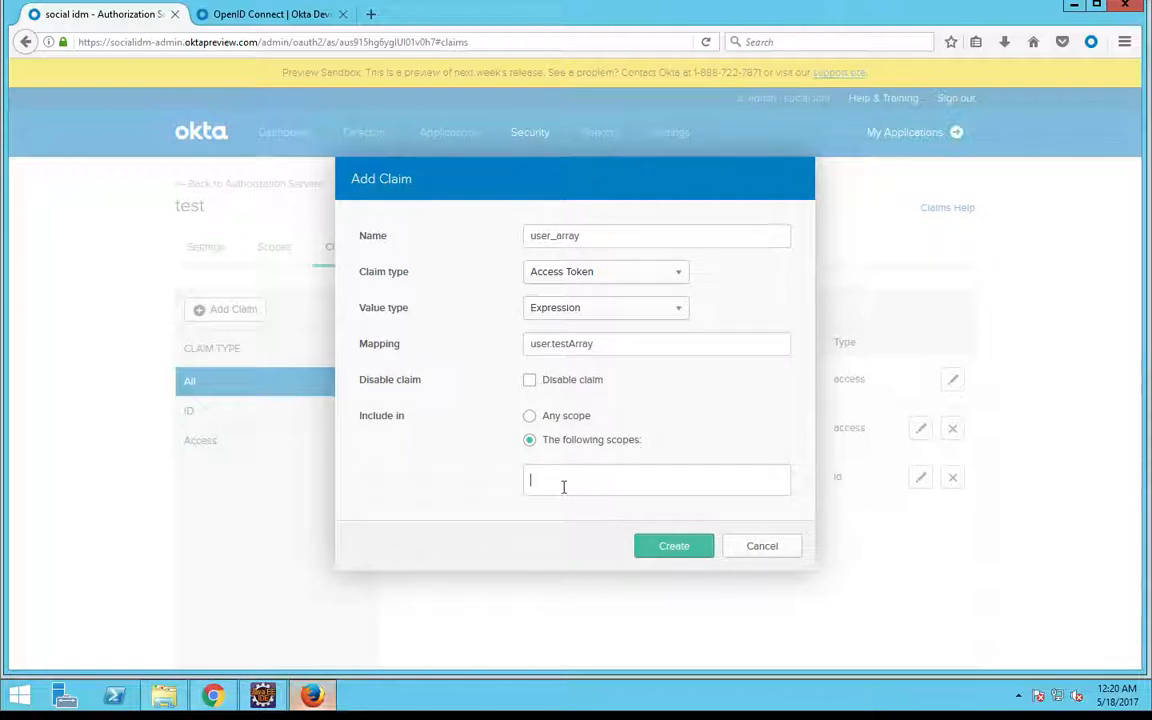
text(read)
click(562, 510)
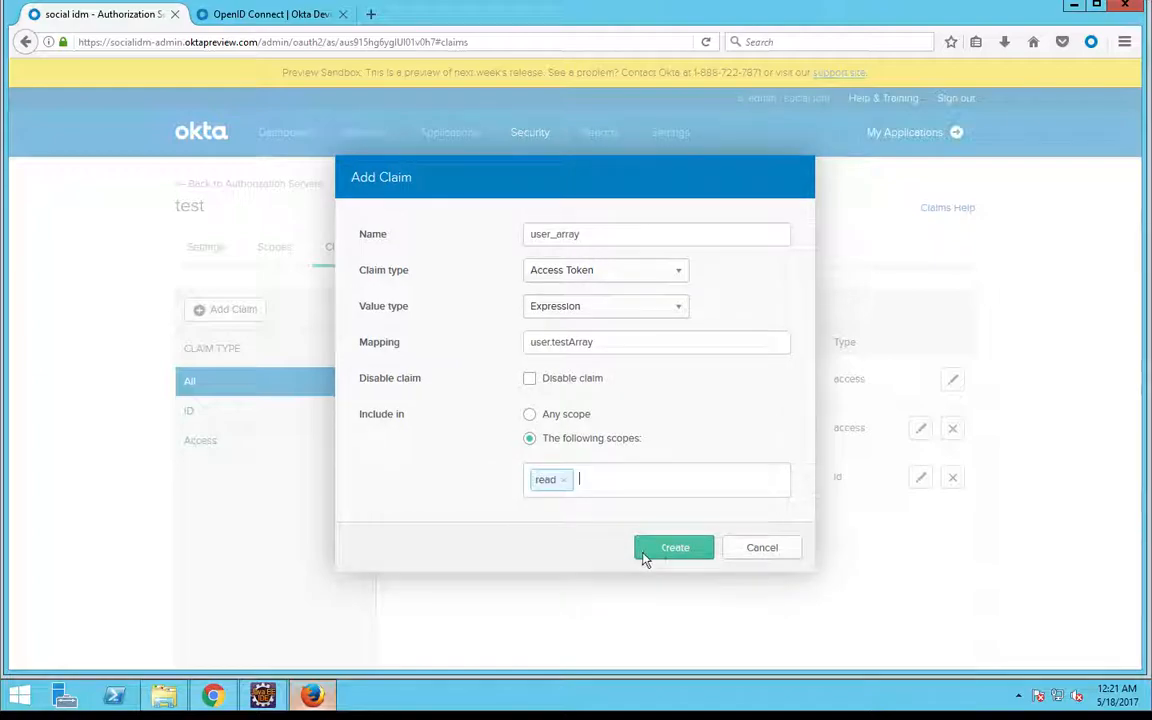
click(666, 549)
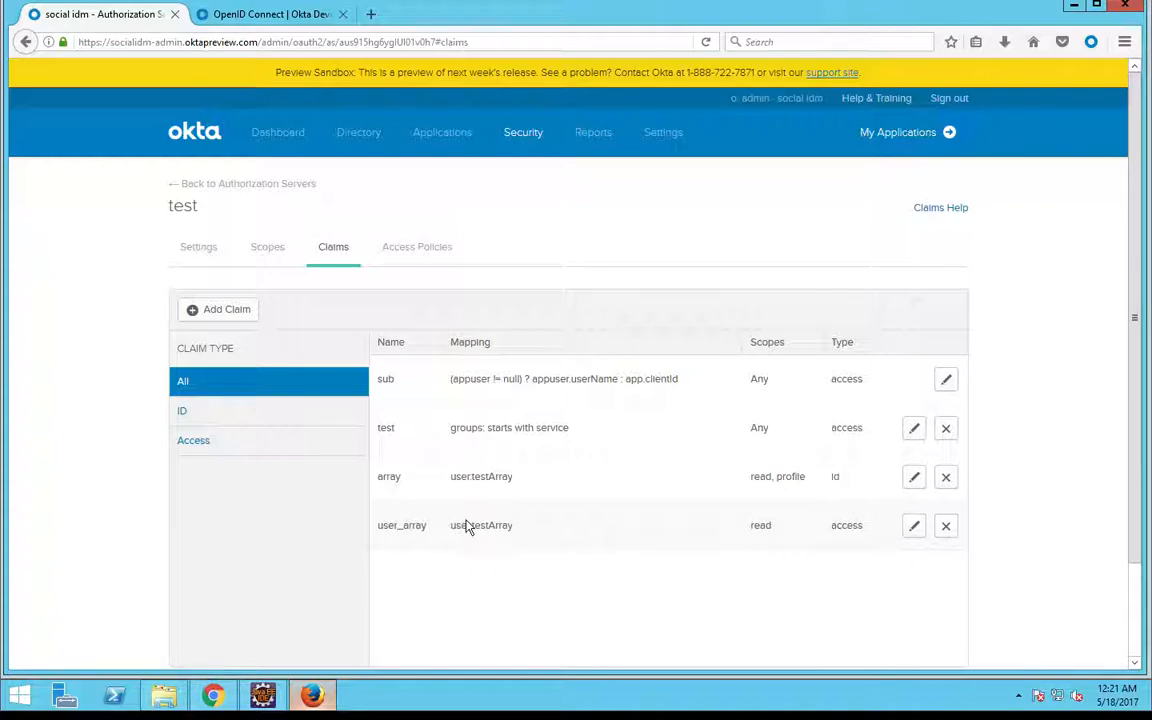
Step: Switch to Chrome, open the oAuthFlows start page and run the Get Access token test
click(214, 697)
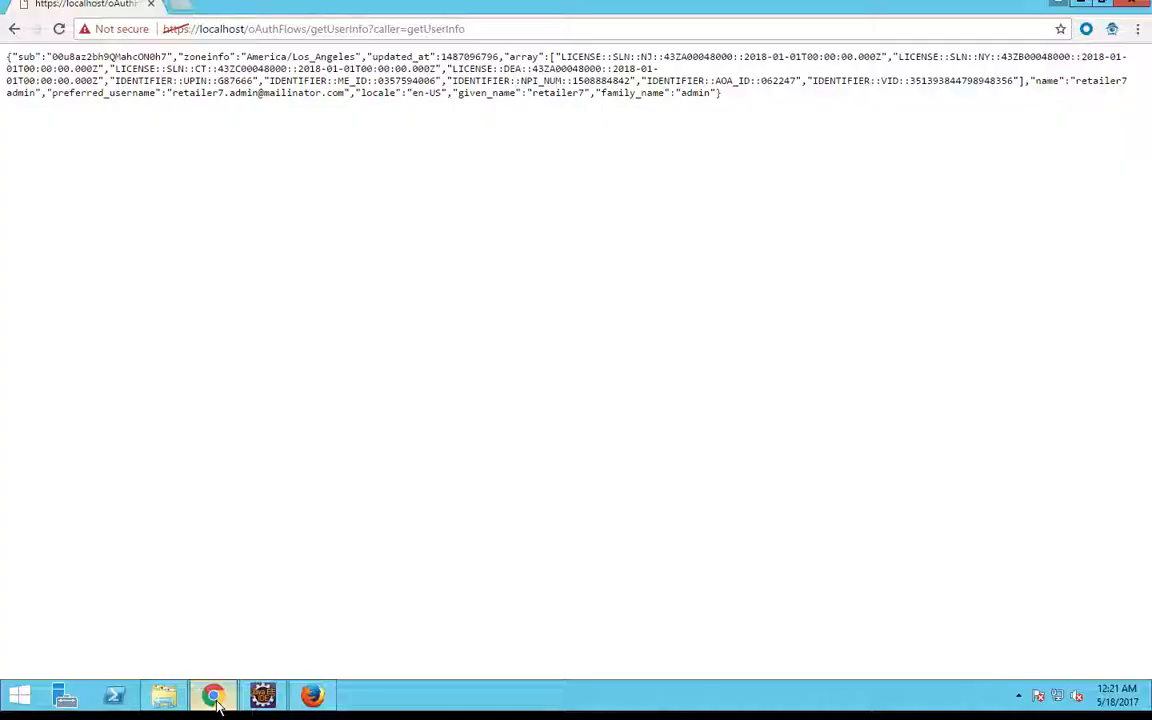
click(333, 31)
click(311, 29)
drag(311, 29, 470, 30)
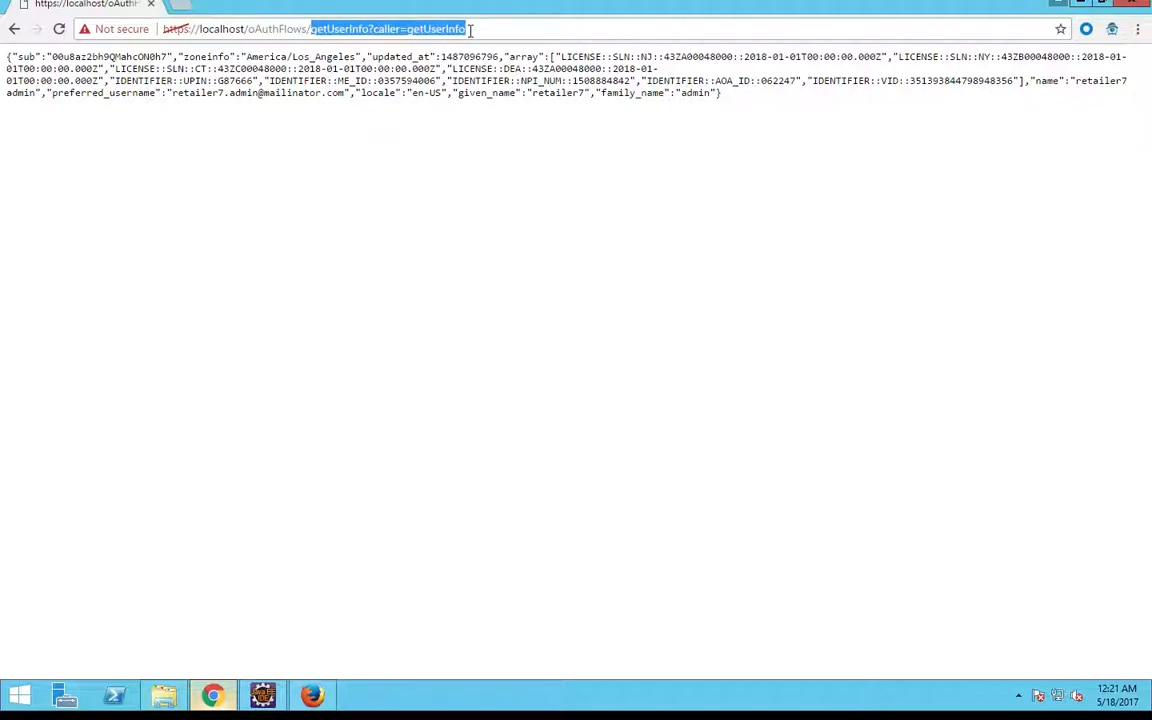
key(BackSpace)
key(Return)
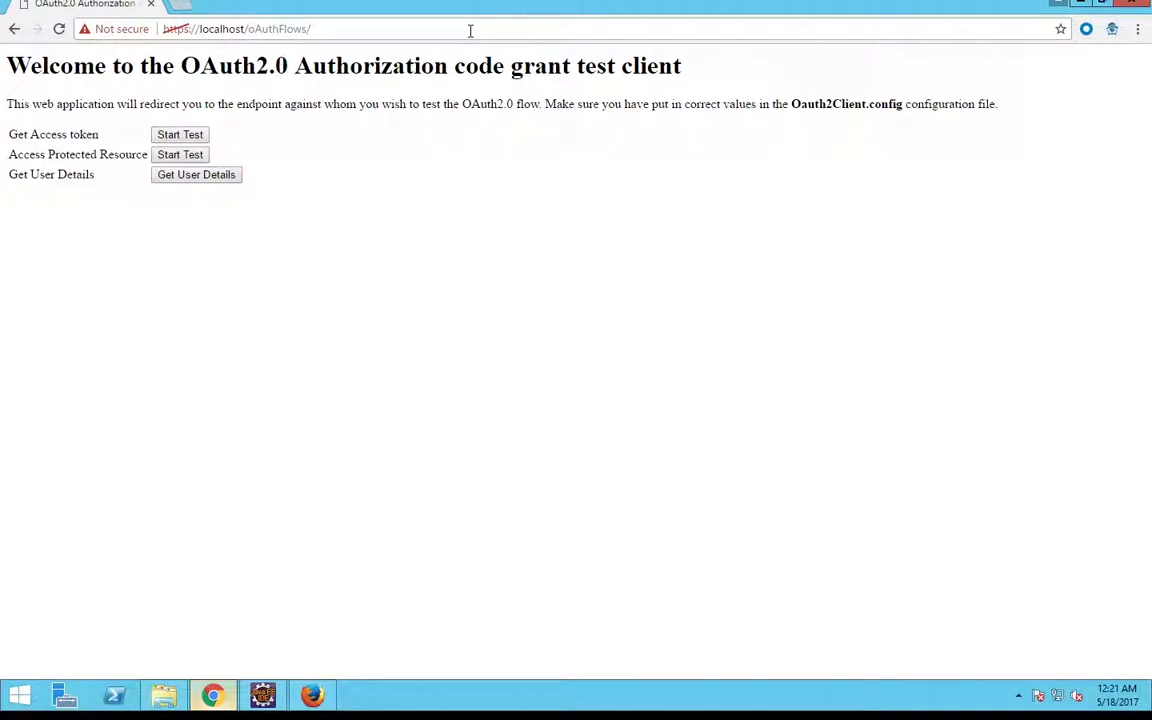
click(180, 134)
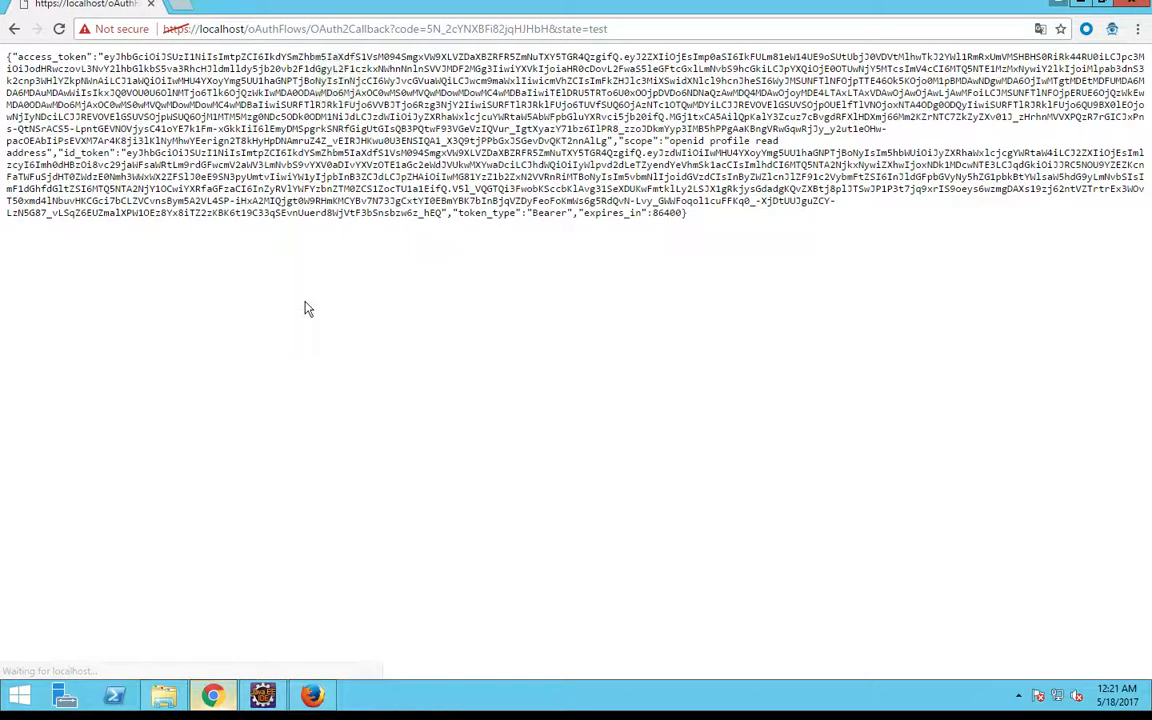
Step: Replace the token in the JWT debugger with the response's access token, and examine the user_array claim in the decoded payload
drag(104, 57, 607, 141)
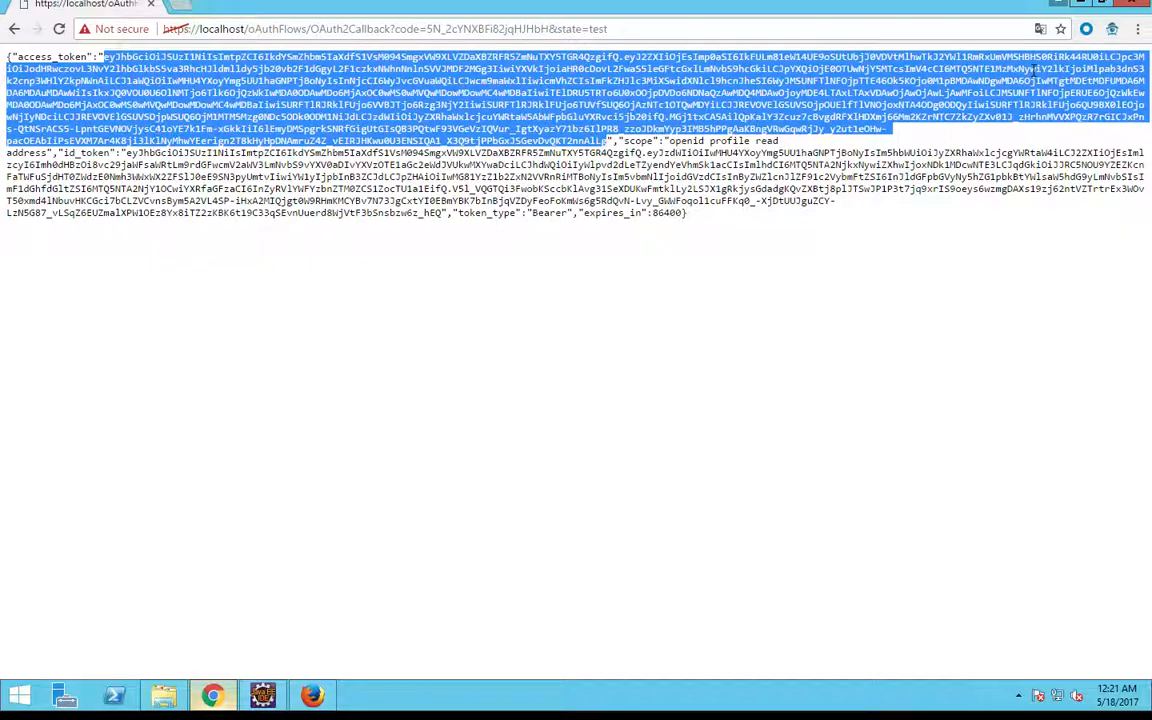
click(1112, 29)
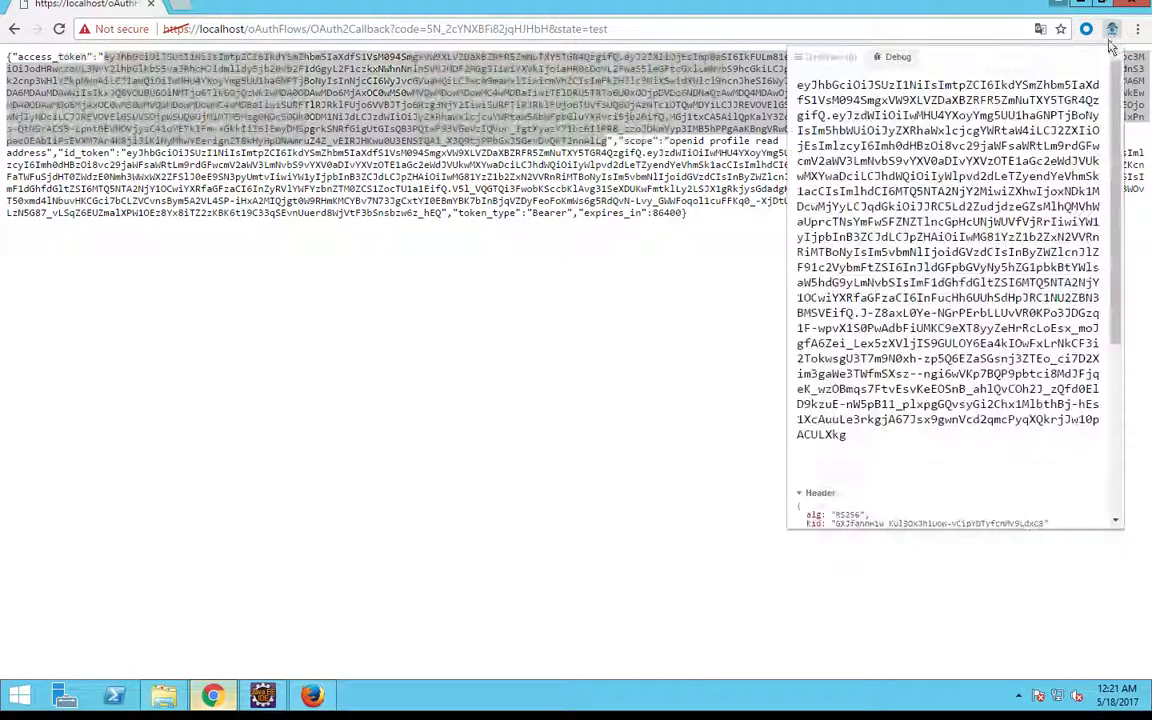
double_click(972, 160)
key(ctrl+a)
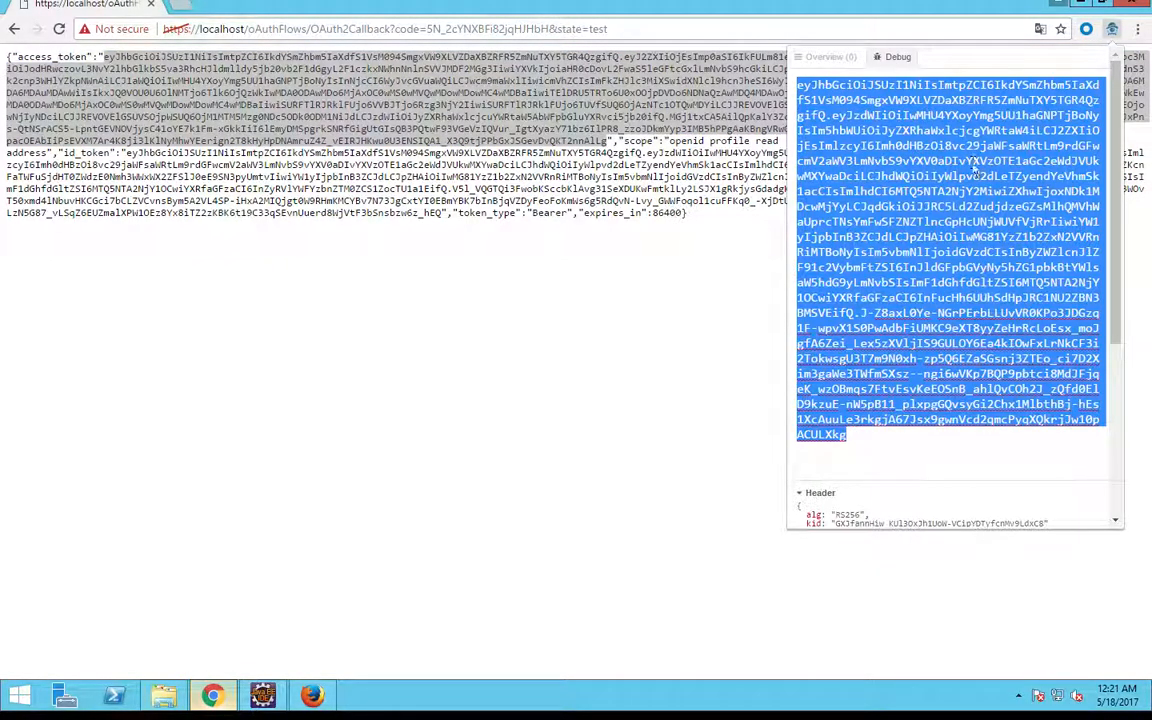
key(BackSpace)
key(ctrl+v)
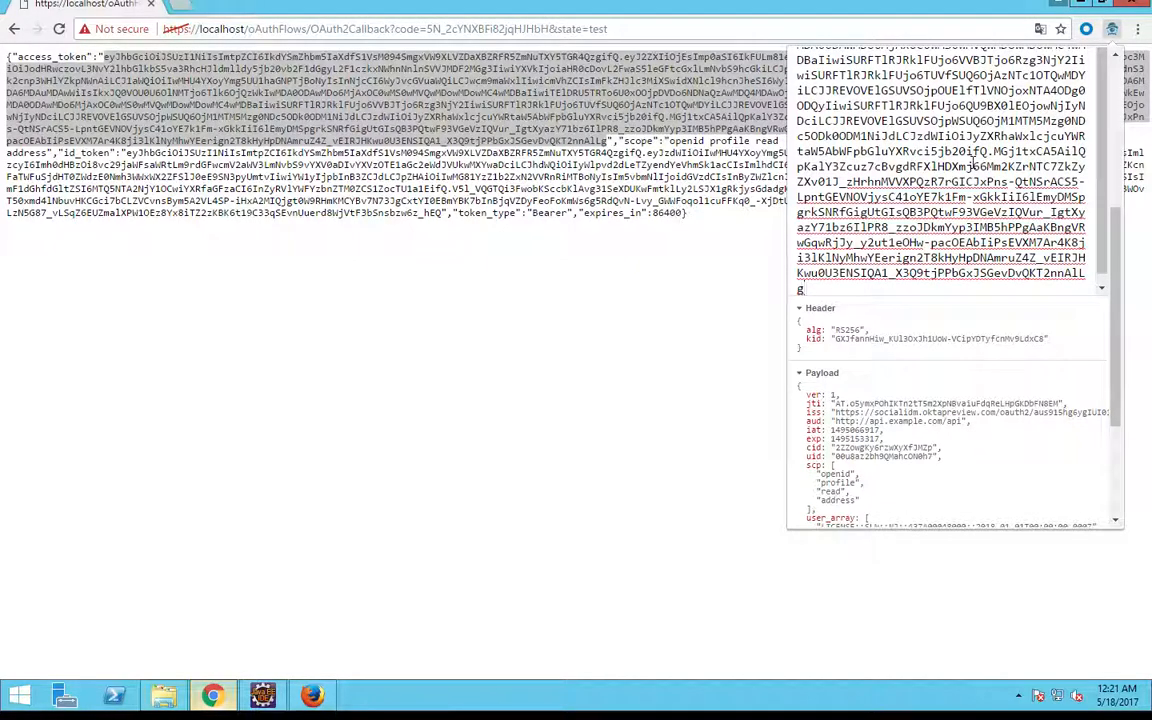
scroll(1000, 305, down, 4)
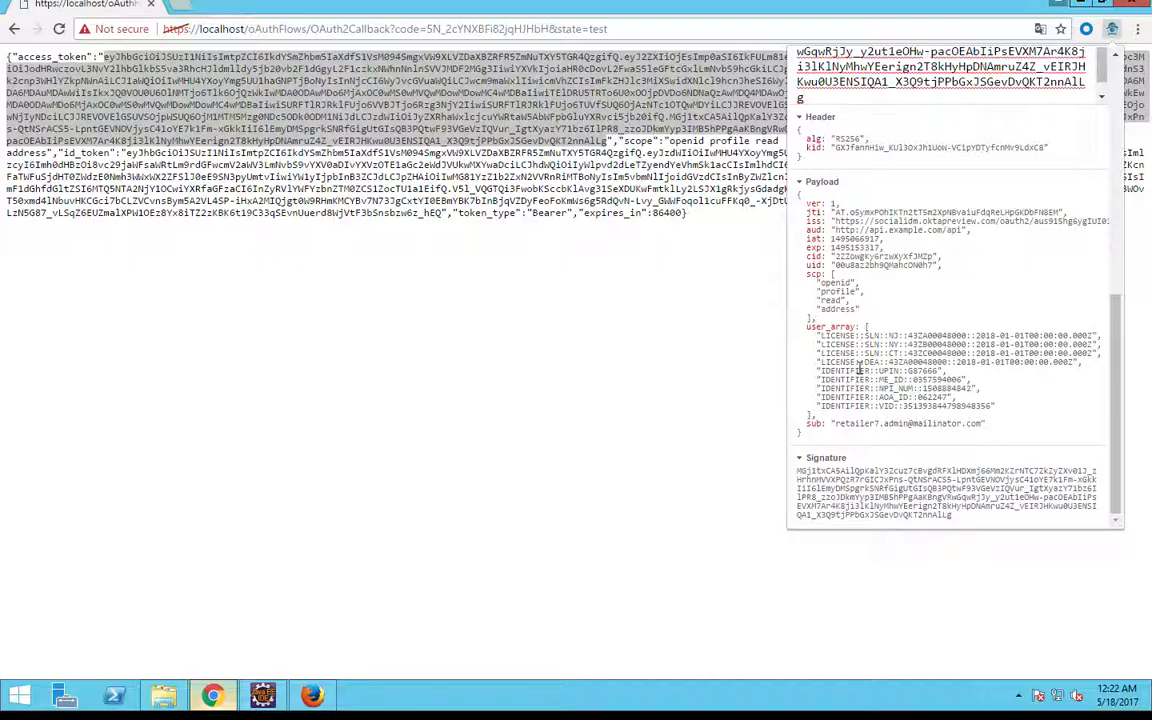
click(533, 372)
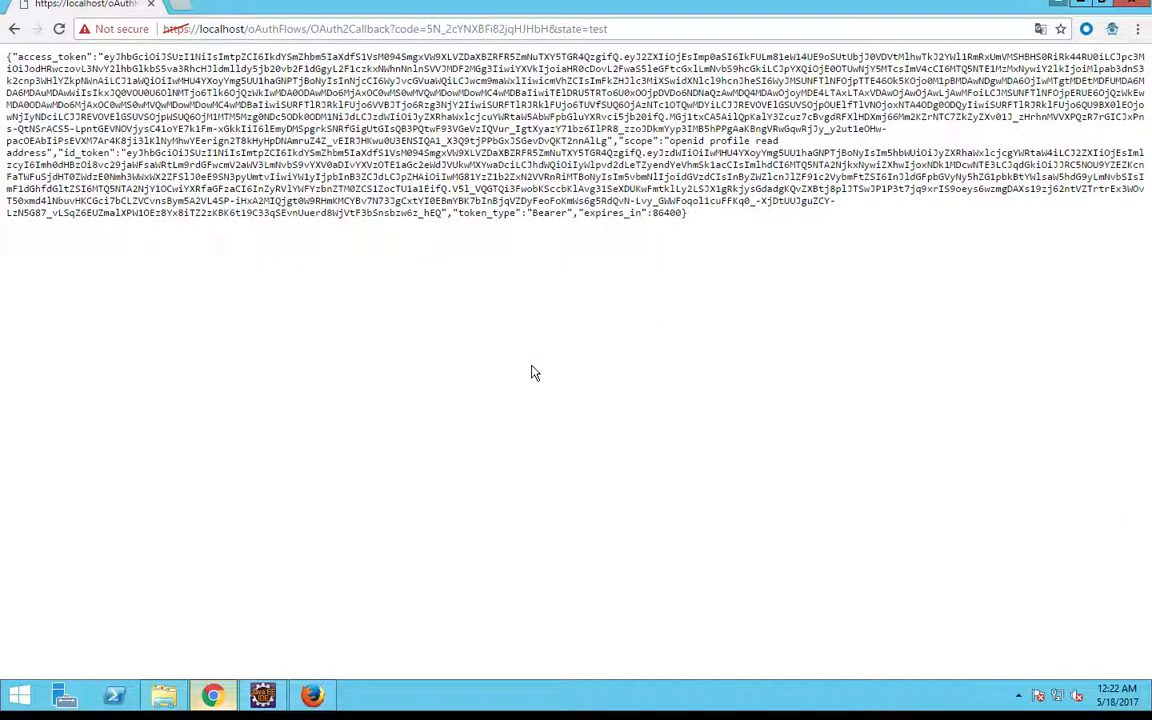